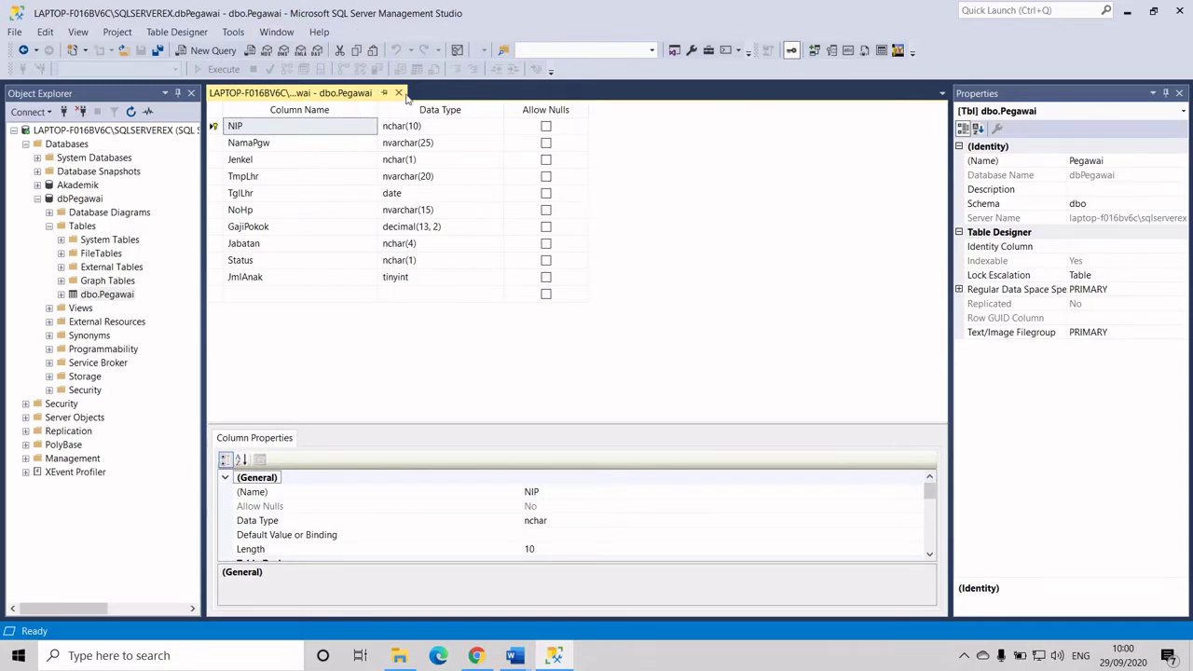
Close the dbo.Pegawai table designer tab
{"action": "left_click", "coordinate": [400, 93]}
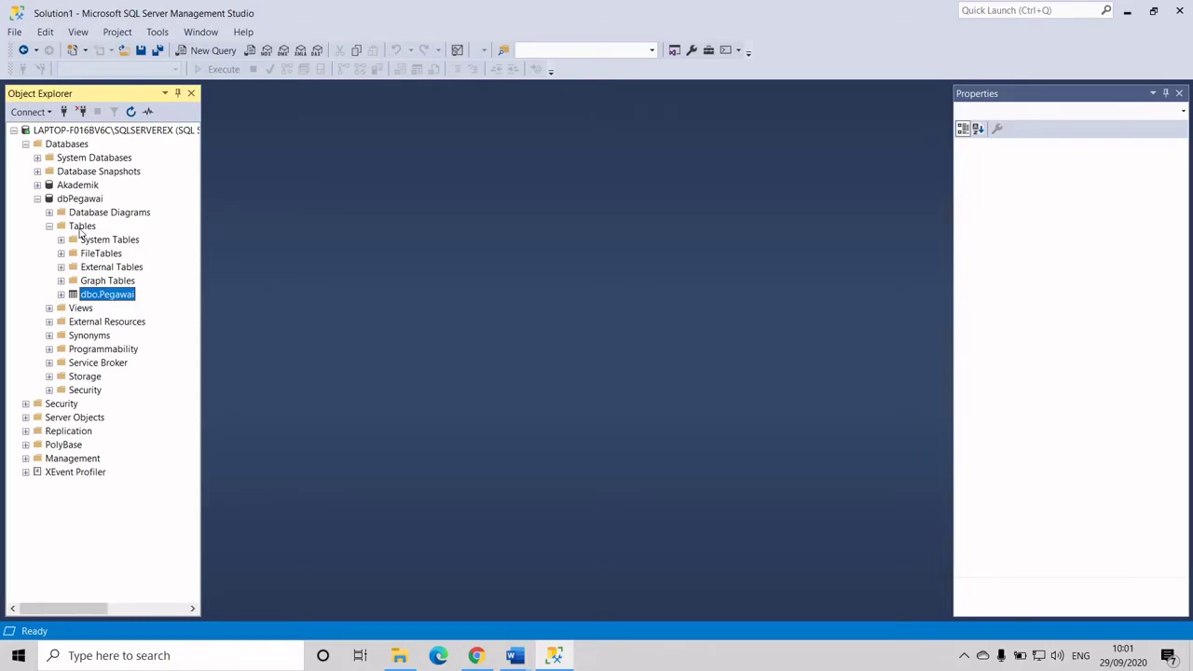
Refresh the Tables folder and open dbo.Pegawai with Edit Top 200 Rows
{"action": "right_click", "coordinate": [81, 233]}
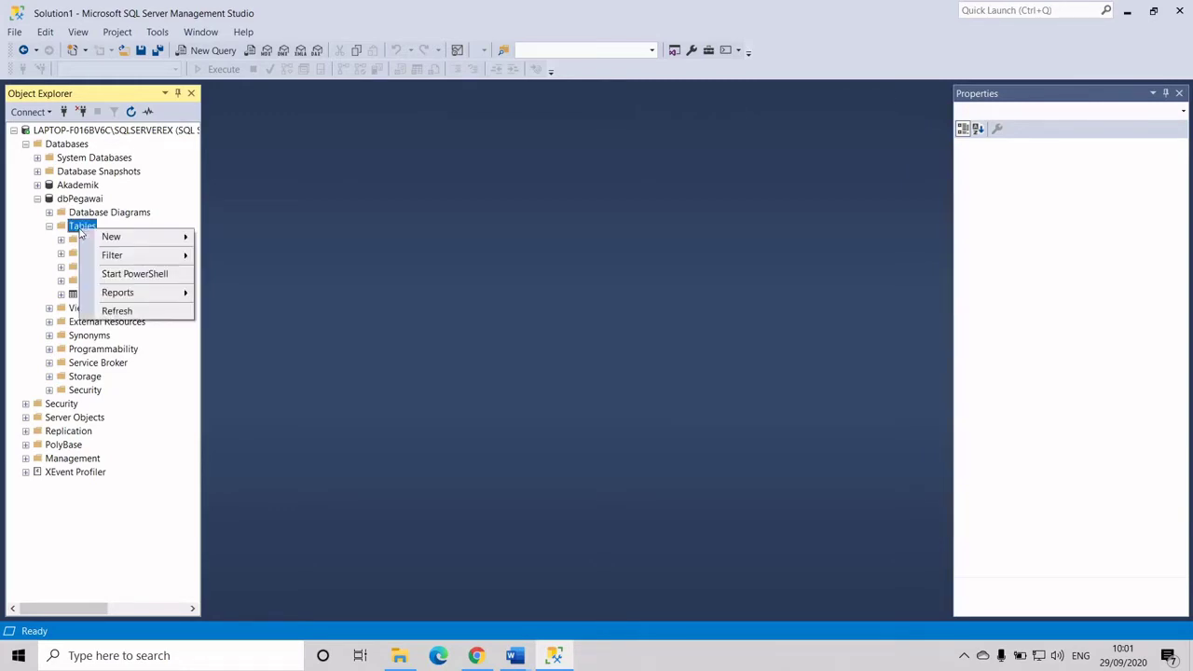
{"action": "left_click", "coordinate": [119, 312]}
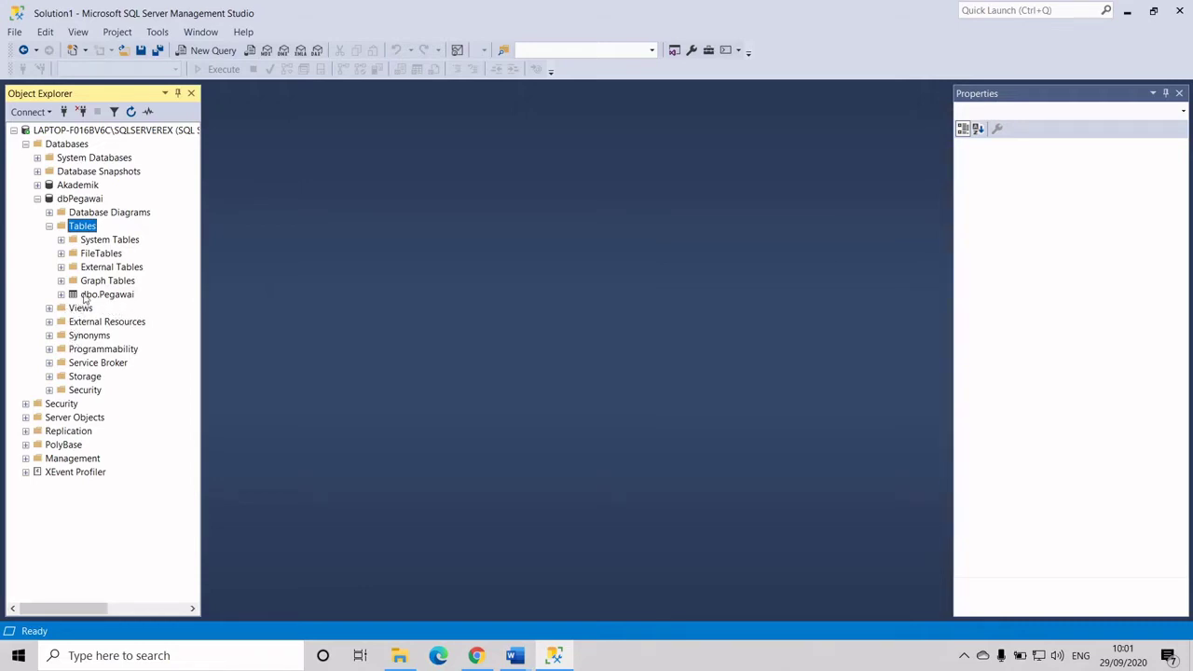
{"action": "right_click", "coordinate": [108, 295]}
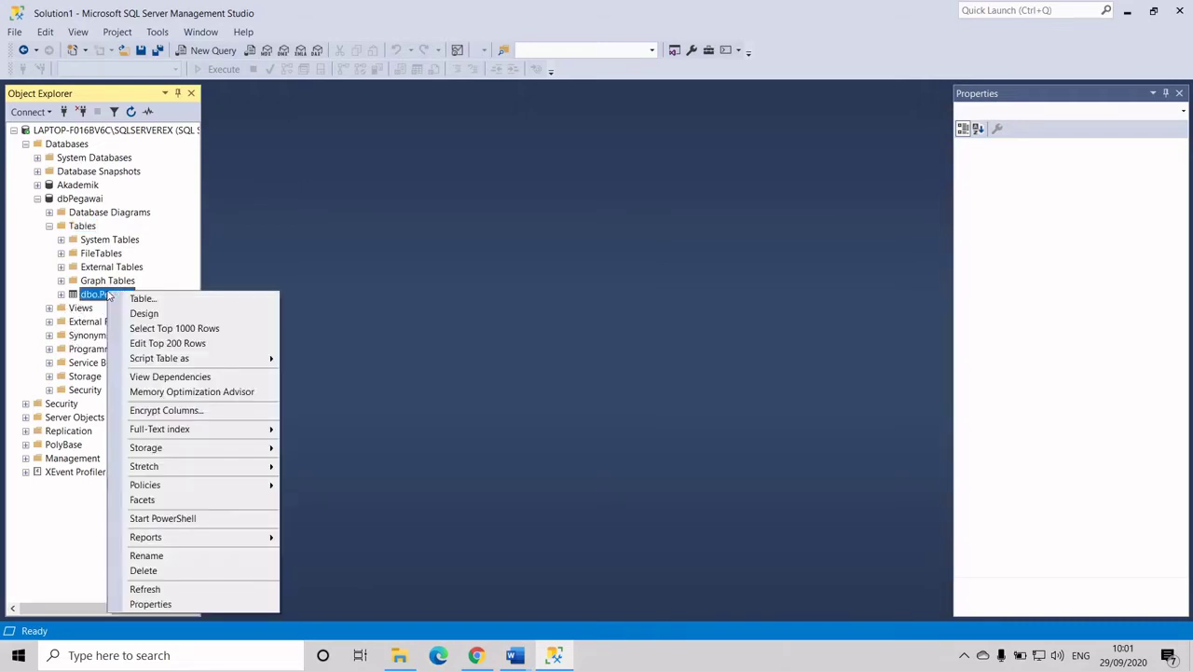
{"action": "left_click", "coordinate": [154, 343]}
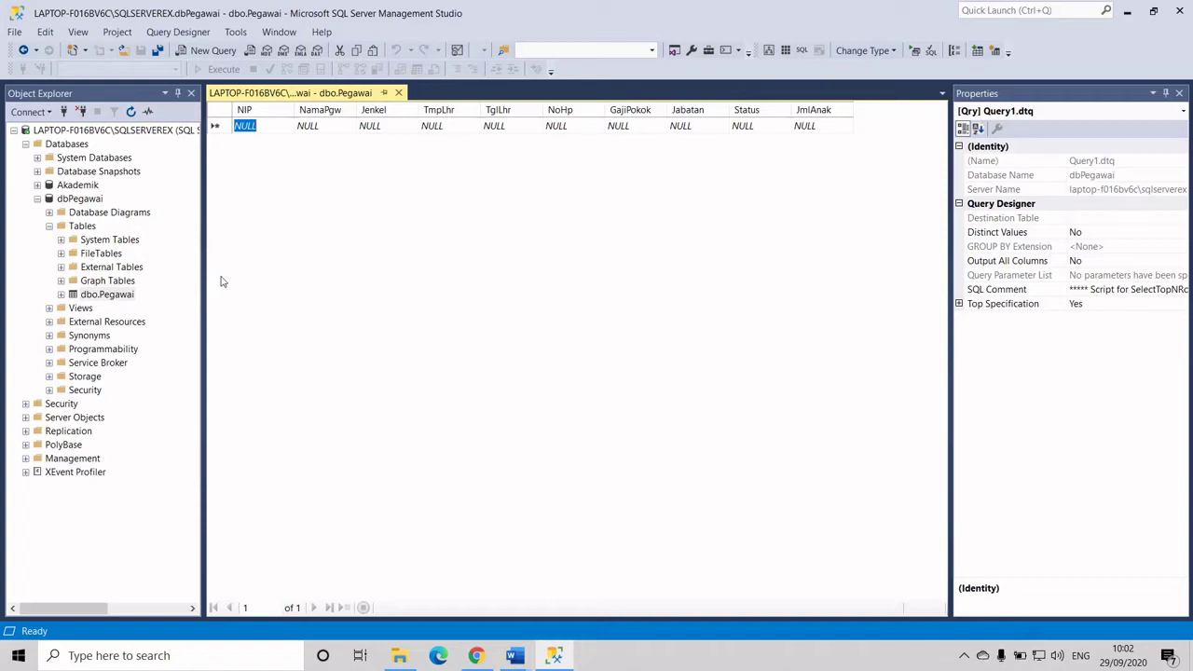
Enter NIP 2001, the employee's name and gender L in the first grid row
{"action": "type", "text": "2"}
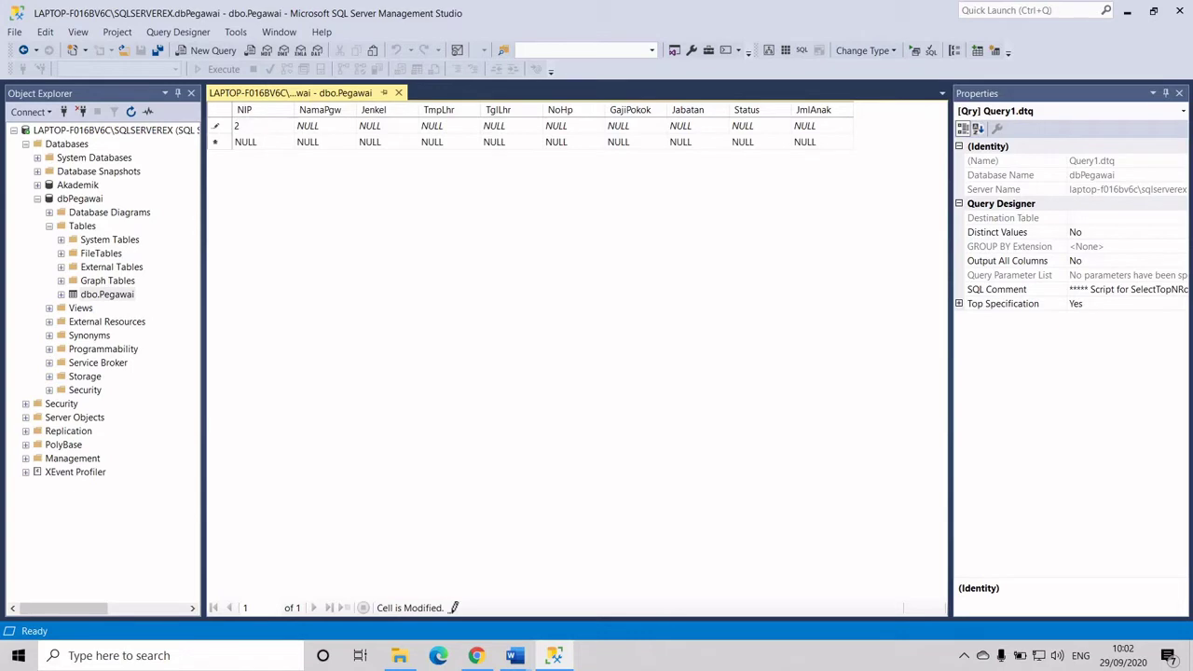
{"action": "type", "text": "001"}
{"action": "type", "text": " Heri"}
{"action": "type", "text": "yant"}
{"action": "key", "text": "BackSpace"}
{"action": "key", "text": "BackSpace"}
{"action": "key", "text": "BackSpace"}
{"action": "key", "text": "BackSpace"}
{"action": "key", "text": "BackSpace"}
{"action": "key", "text": "BackSpace"}
{"action": "key", "text": "BackSpace"}
{"action": "key", "text": "BackSpace"}
{"action": "key", "text": "BackSpace"}
{"action": "key", "text": "Tab"}
{"action": "type", "text": "Heriyanto"}
{"action": "key", "text": "Tab"}
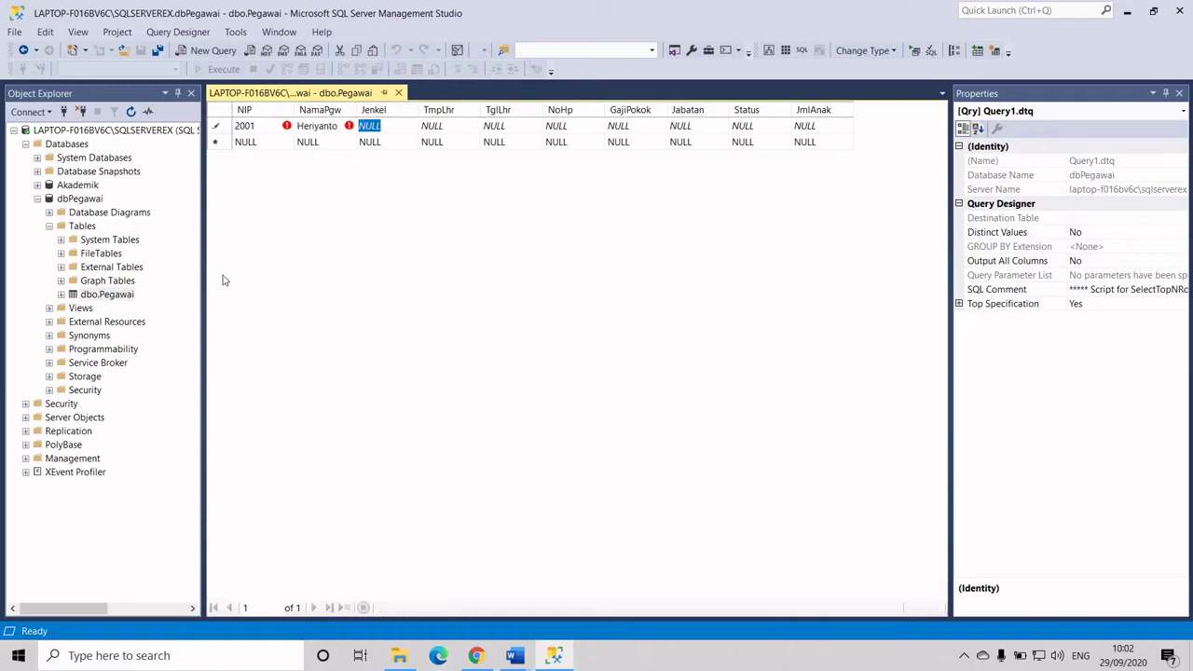
{"action": "type", "text": "L"}
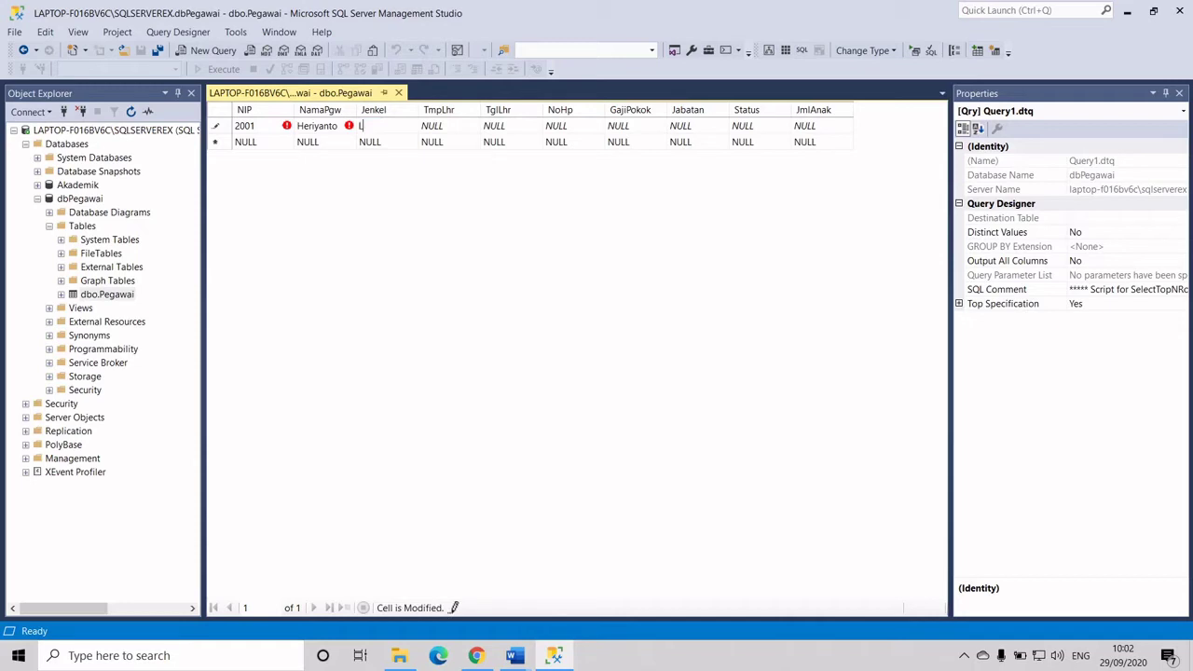
{"action": "key", "text": "Tab"}
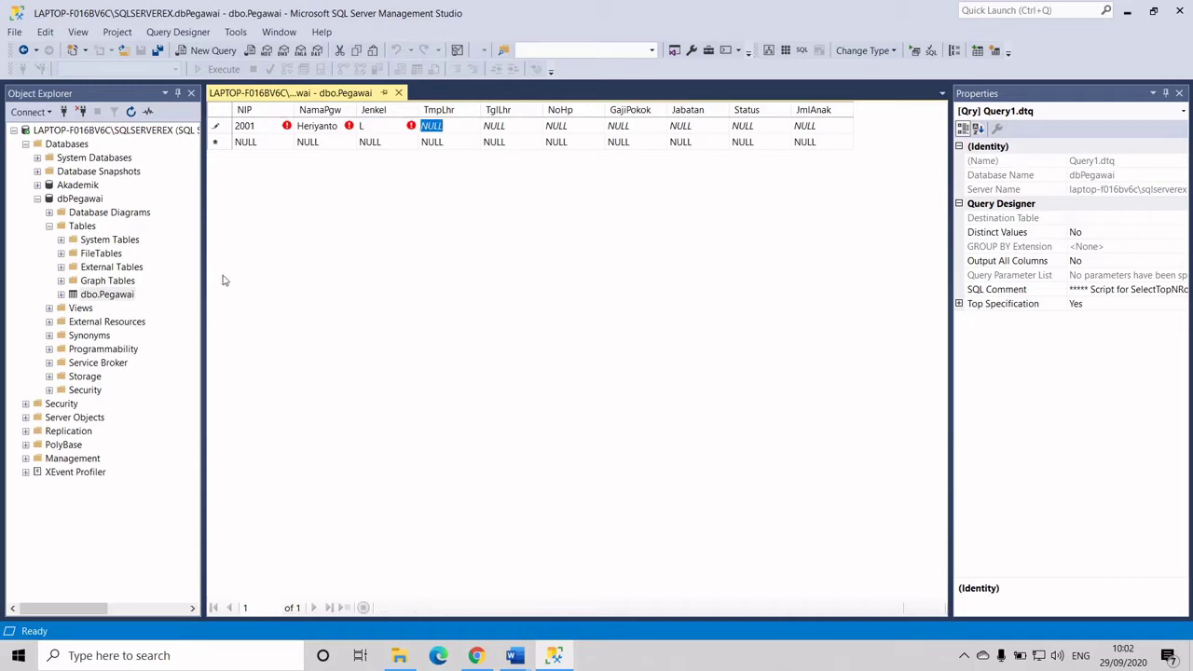
{"action": "type", "text": "Jambi"}
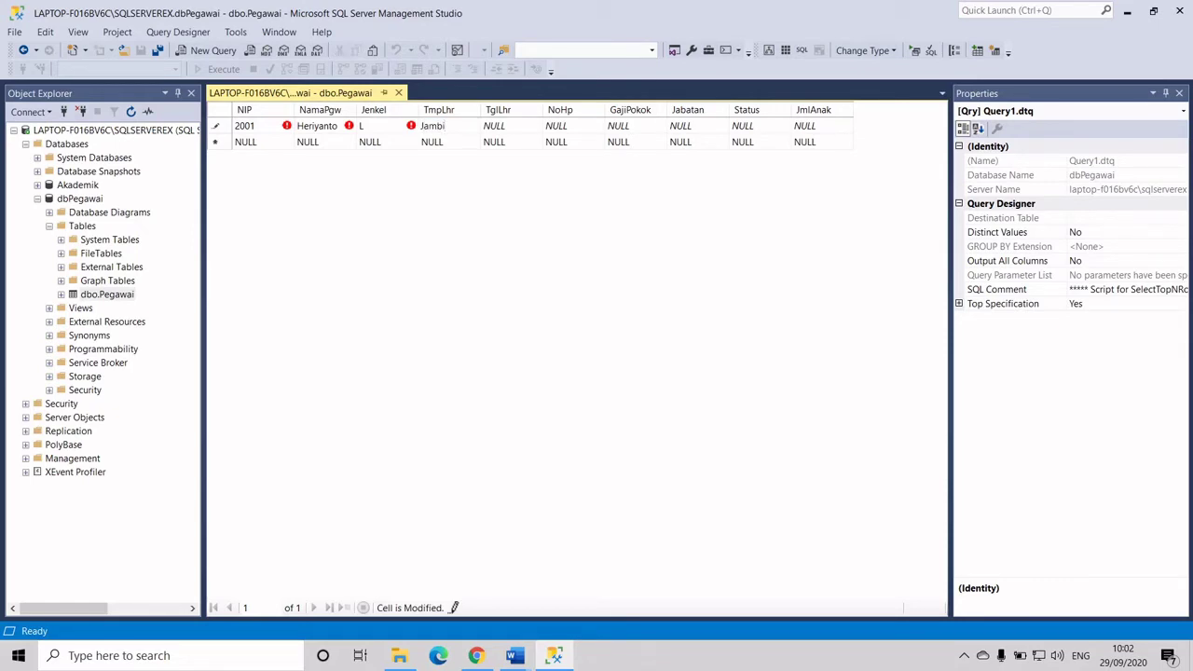
{"action": "key", "text": "Tab"}
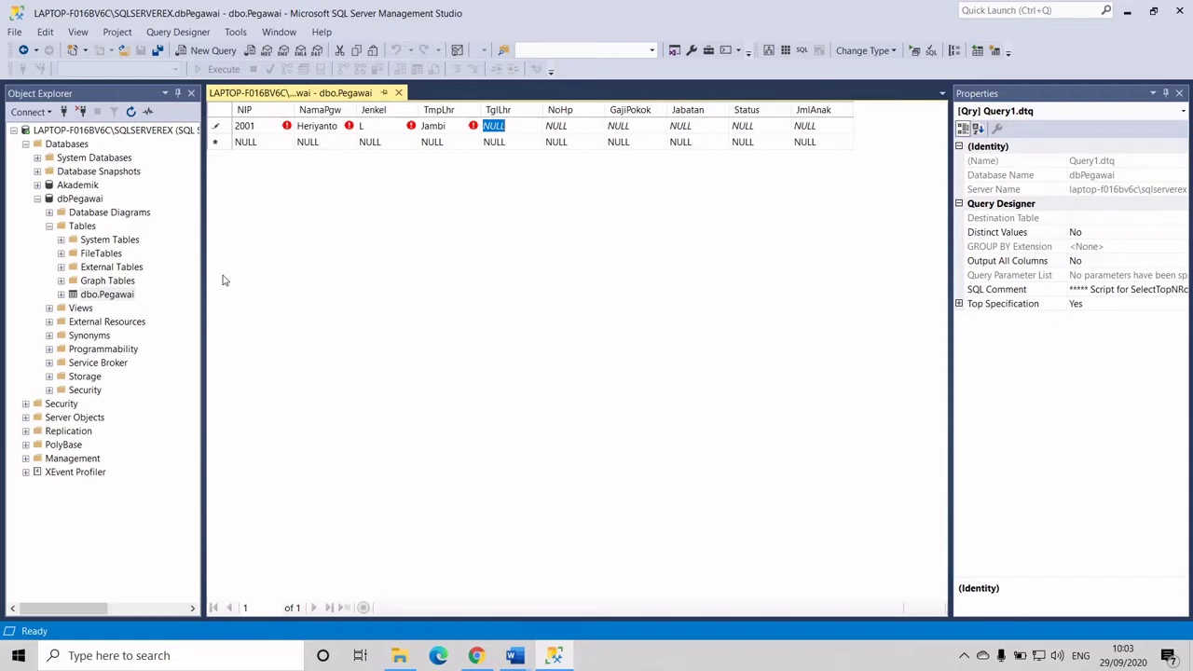
{"action": "type", "text": "1982/0"}
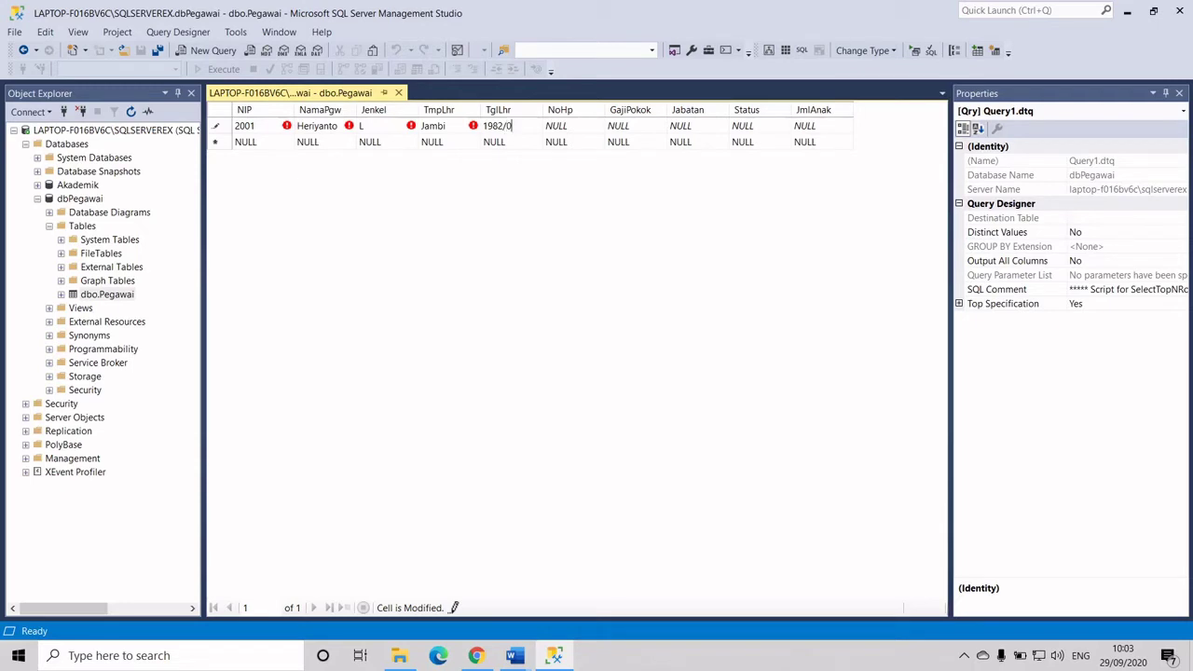
{"action": "type", "text": "4/24"}
{"action": "key", "text": "Tab"}
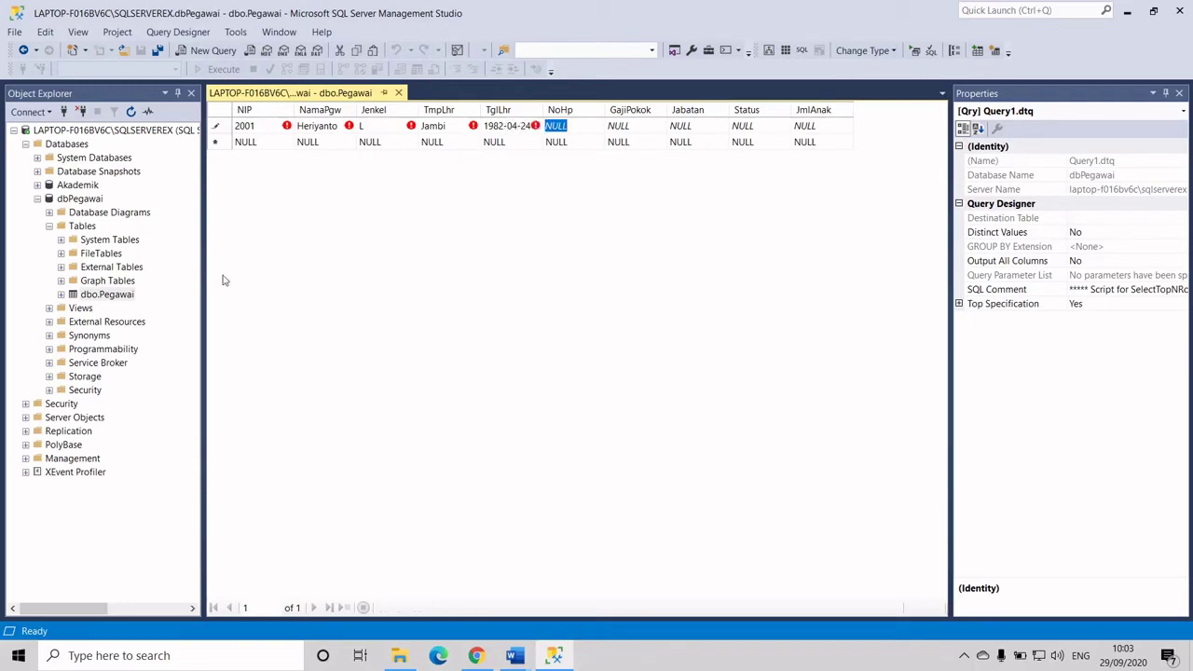
Enter the phone number, salary 5000000, position DIR and status N for row 2001
{"action": "type", "text": "No"}
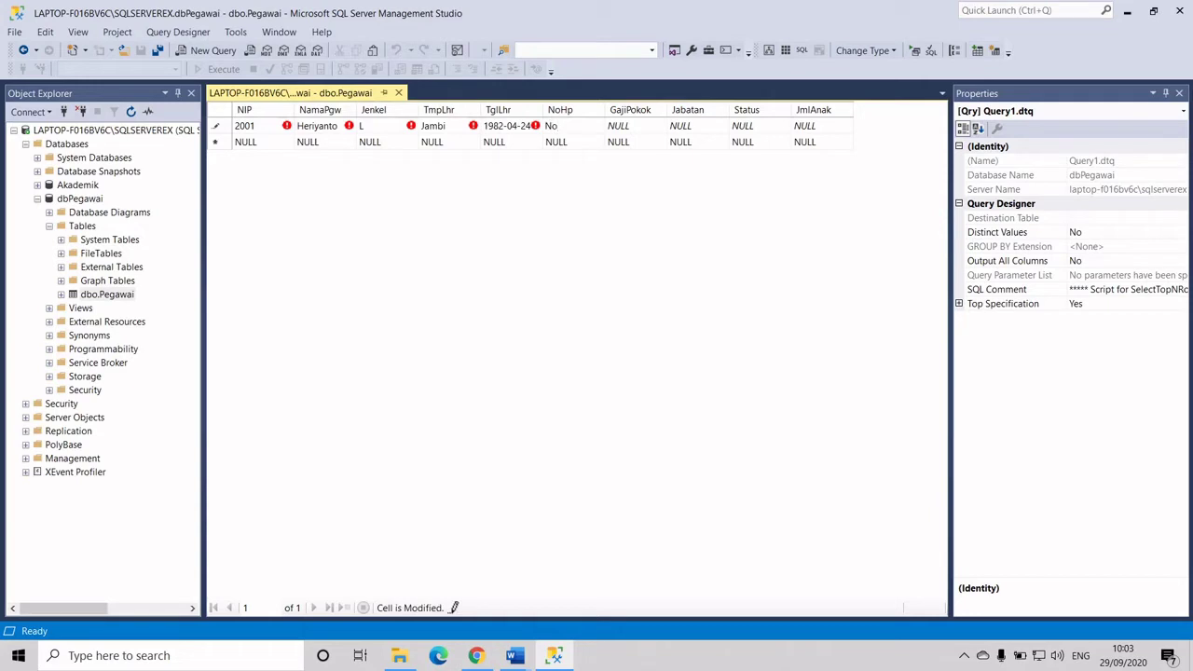
{"action": "key", "text": "BackSpace"}
{"action": "key", "text": "BackSpace"}
{"action": "key", "text": "Tab"}
{"action": "type", "text": "500"}
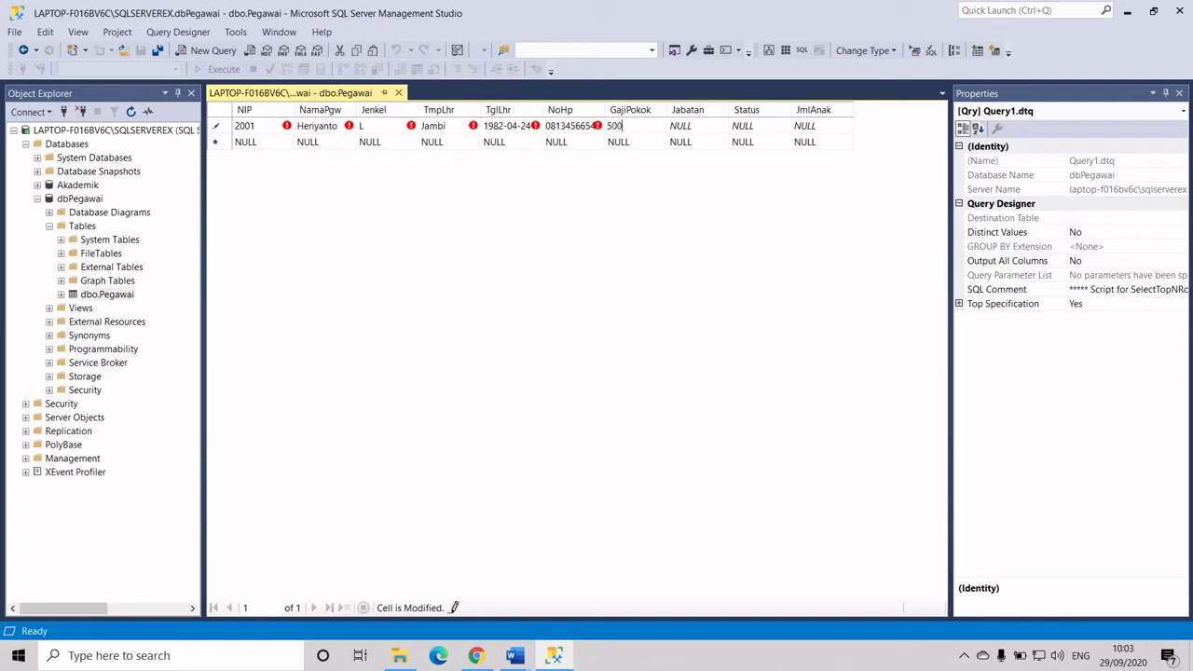
{"action": "type", "text": "0000"}
{"action": "key", "text": "Tab"}
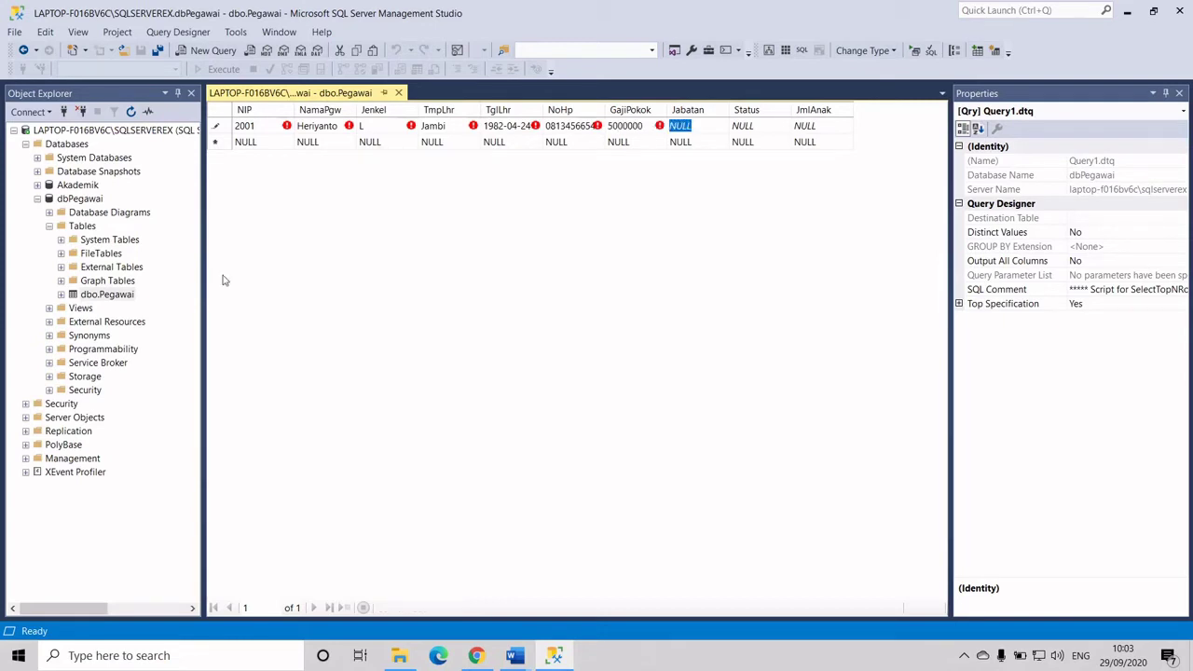
{"action": "type", "text": "DIR"}
{"action": "key", "text": "Tab"}
{"action": "type", "text": "N"}
{"action": "key", "text": "Tab"}
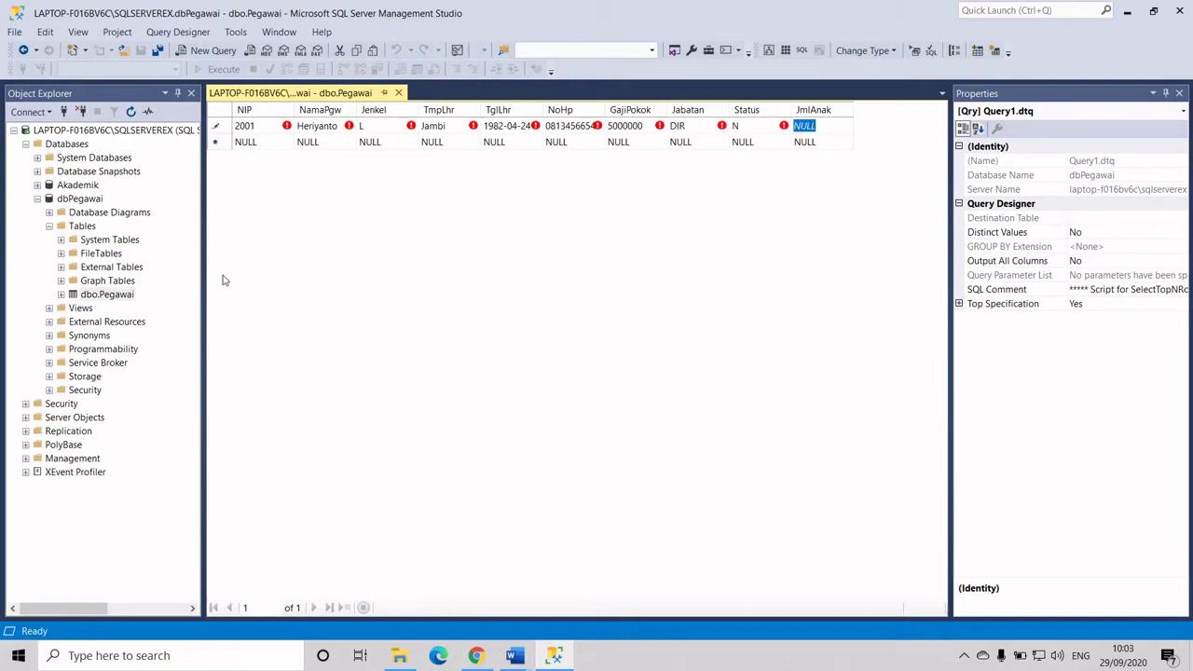
Set JmlAnak to 3 and commit row 2001
{"action": "type", "text": "3"}
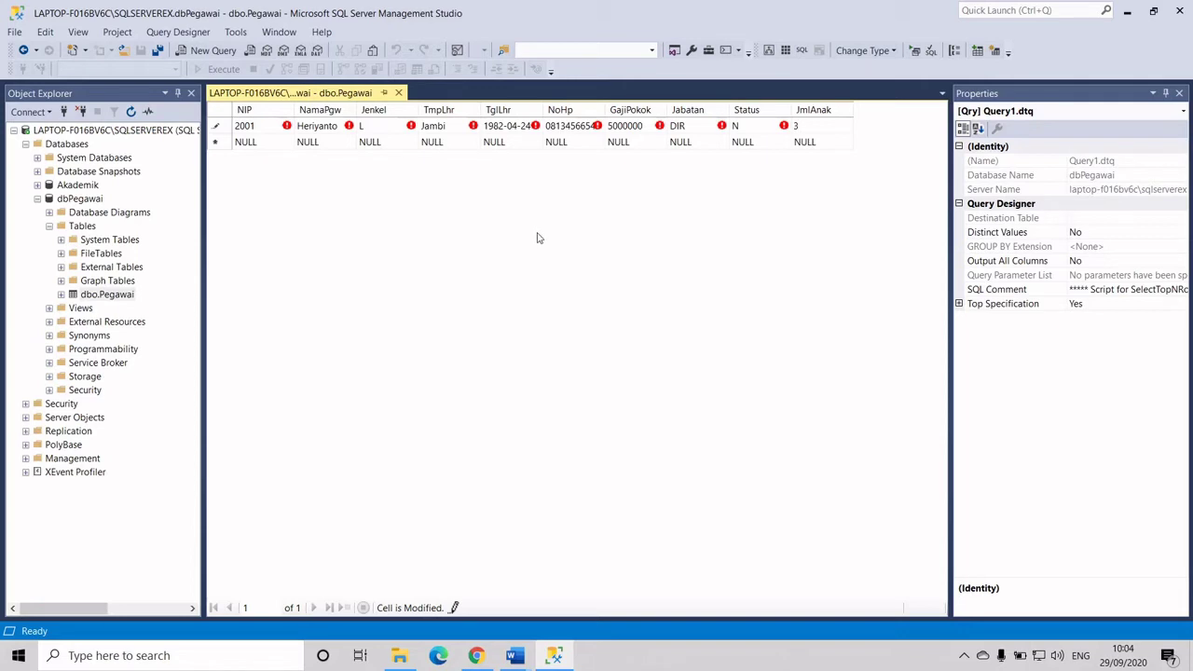
{"action": "key", "text": "Tab"}
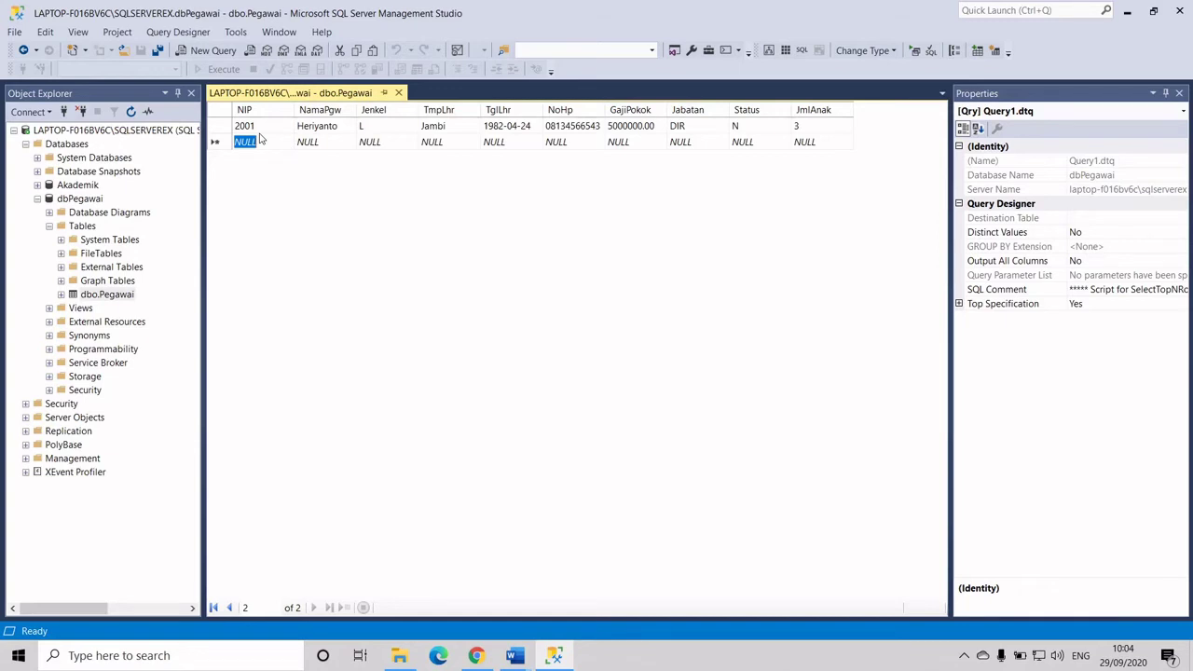
Start a new row with NIP 2002, the employee's name and gender L
{"action": "type", "text": "2002"}
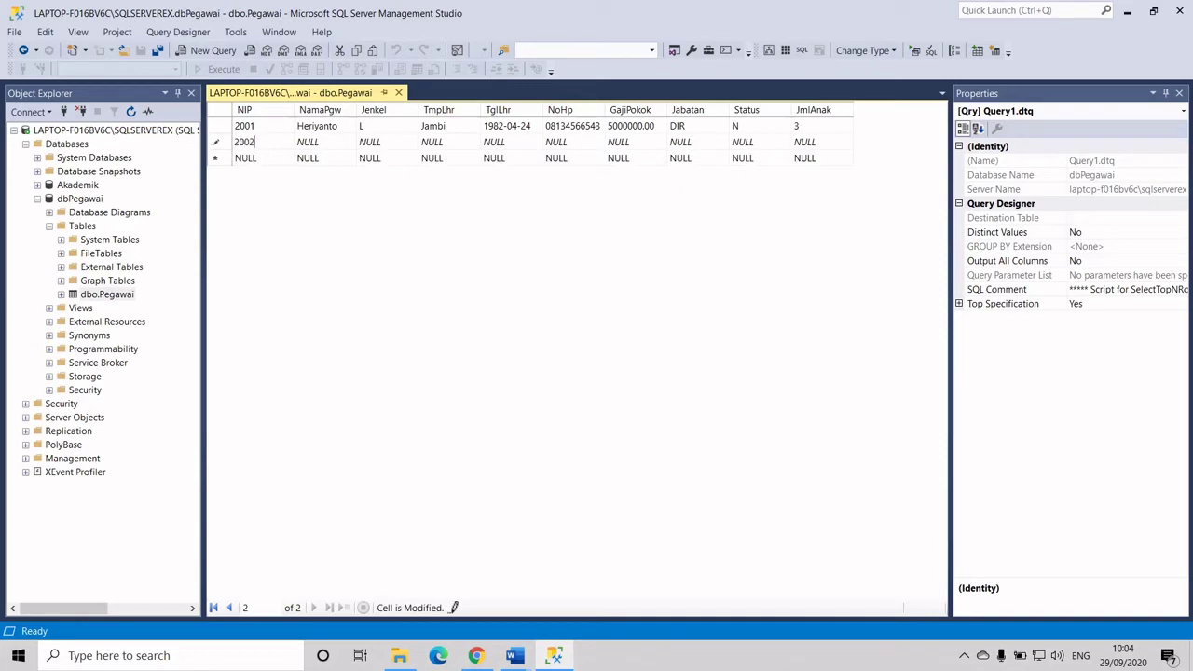
{"action": "key", "text": "Tab"}
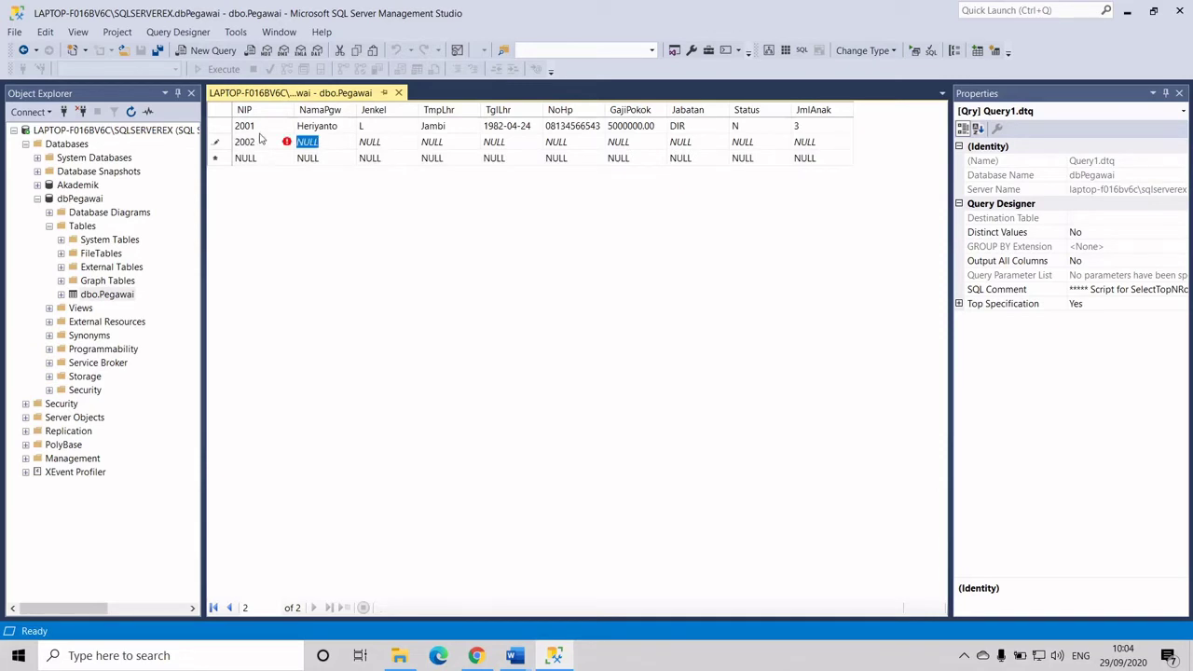
{"action": "type", "text": "Agus"}
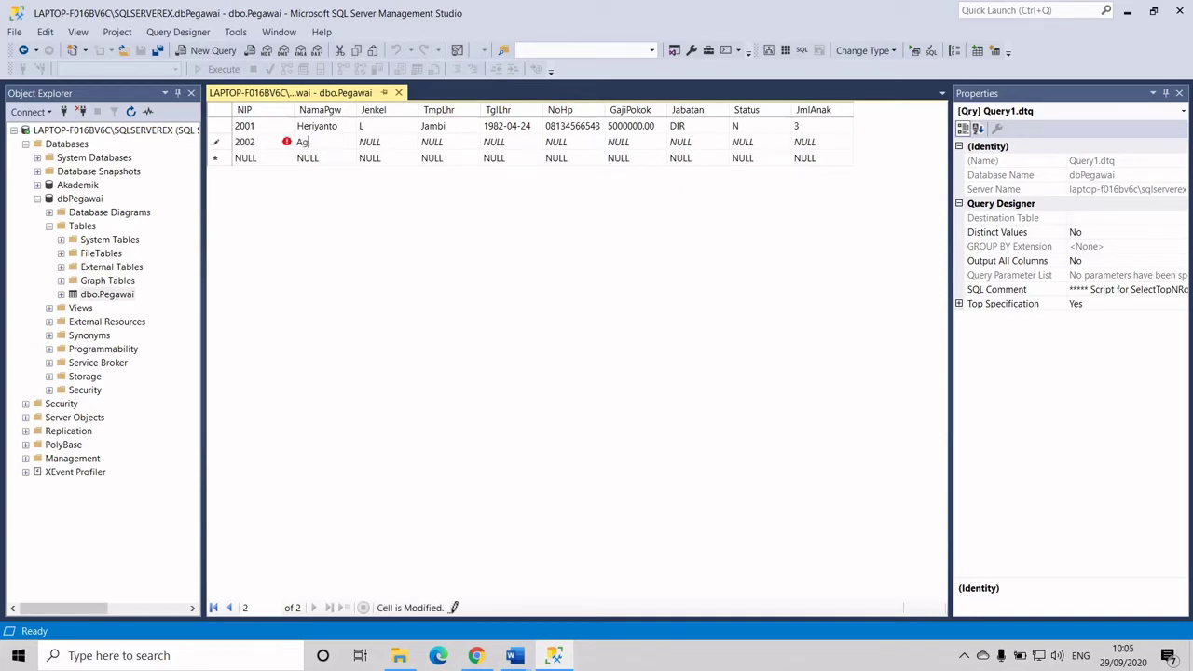
{"action": "key", "text": "Tab"}
{"action": "type", "text": "L"}
{"action": "key", "text": "Tab"}
Enter birthplace Riau and birth date 1985-10-14 for row 2002
{"action": "type", "text": "Jam"}
{"action": "key", "text": "BackSpace"}
{"action": "key", "text": "BackSpace"}
{"action": "key", "text": "BackSpace"}
{"action": "type", "text": "Riau"}
{"action": "key", "text": "Tab"}
{"action": "type", "text": "19"}
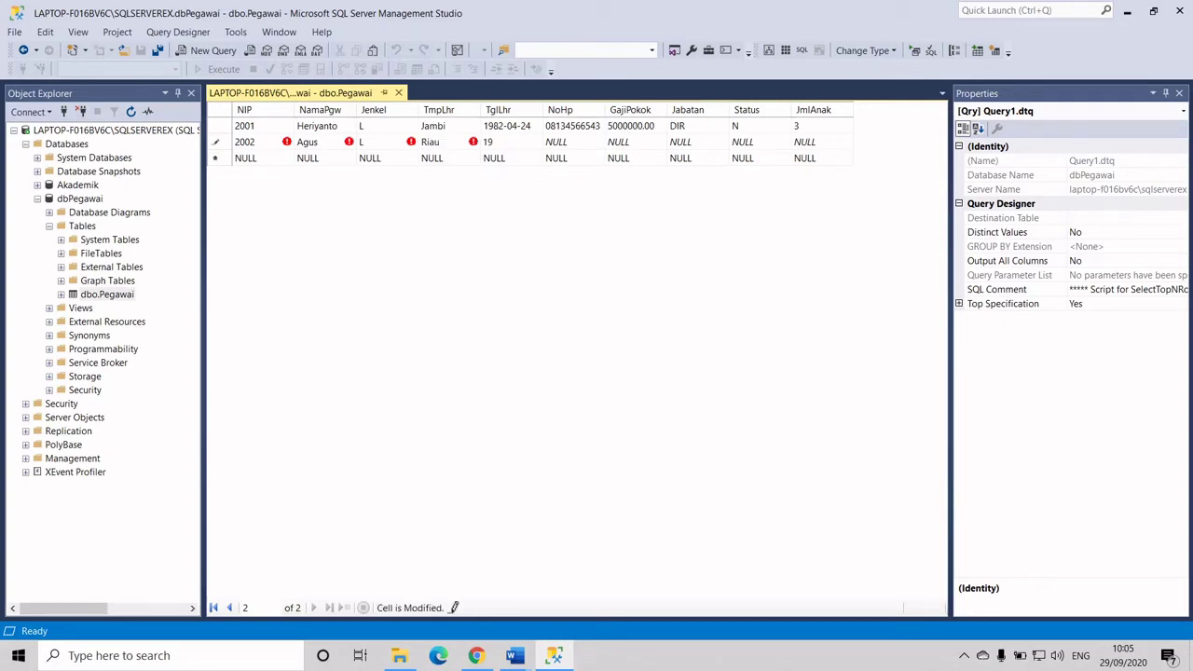
{"action": "type", "text": "85-10-14"}
{"action": "key", "text": "Tab"}
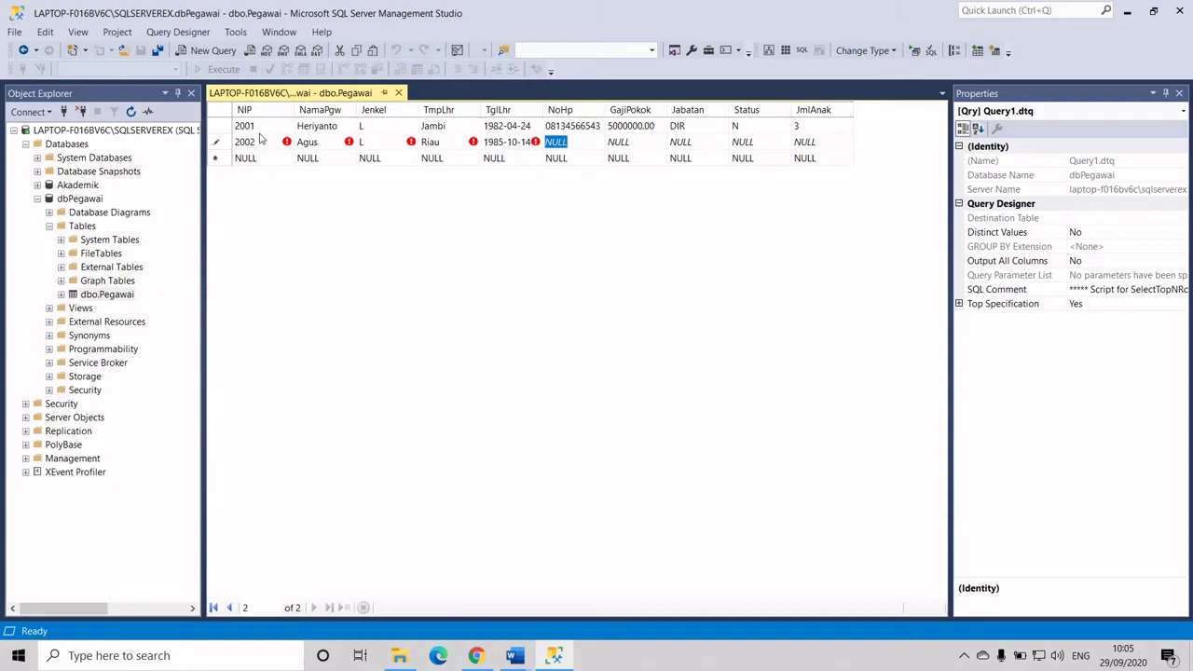
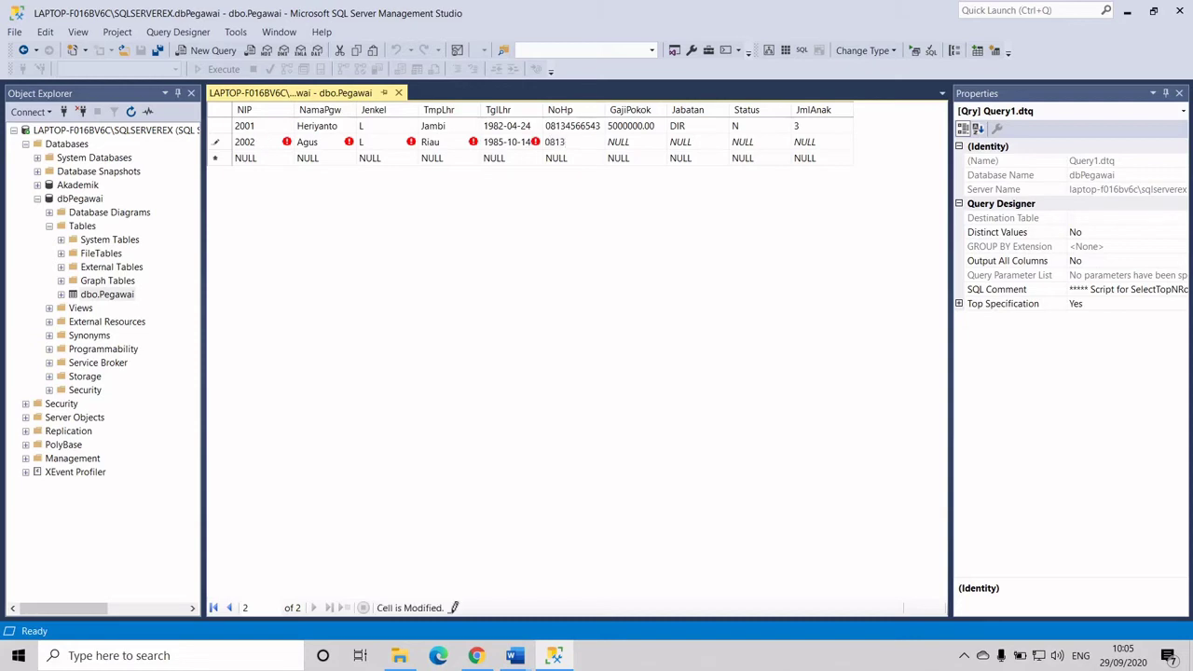
Enter phone number, salary 4000000, WADR, status N and 2 children, then commit row 2002
{"action": "key", "text": "Tab"}
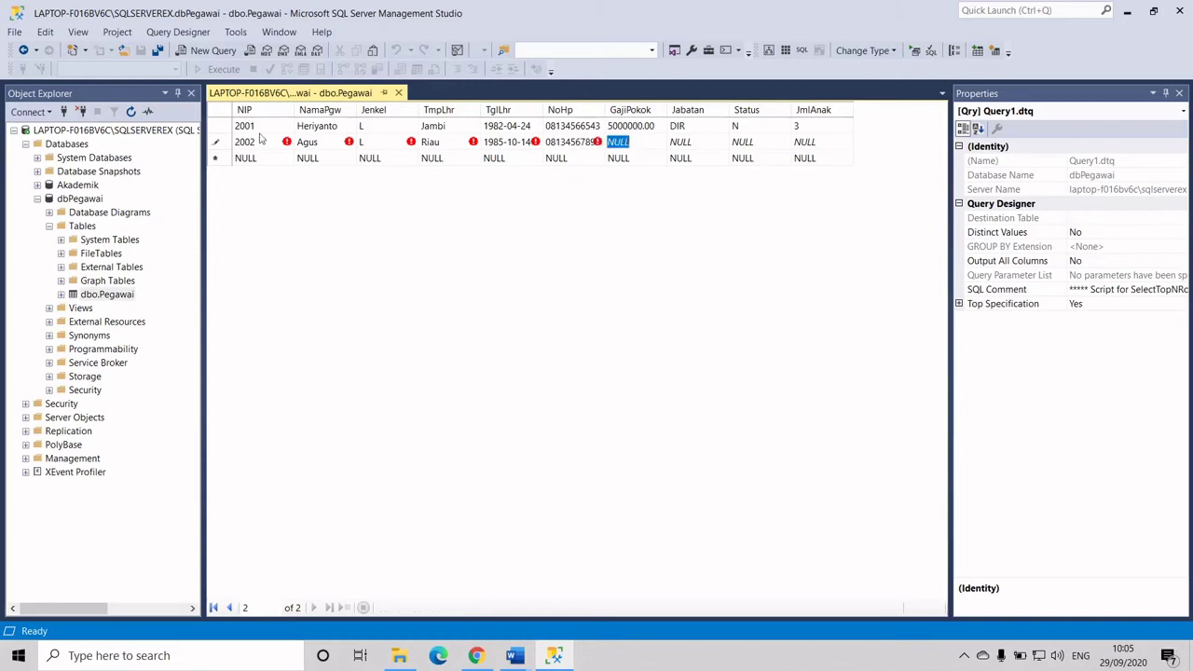
{"action": "type", "text": "4000000"}
{"action": "key", "text": "Tab"}
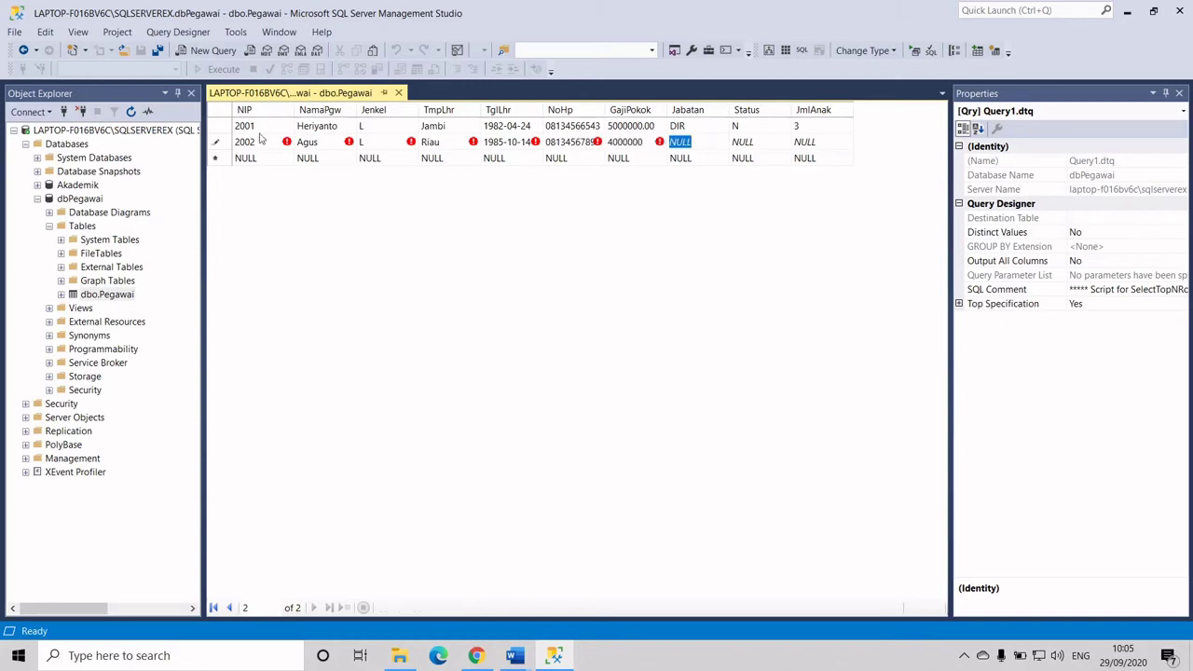
{"action": "type", "text": "W"}
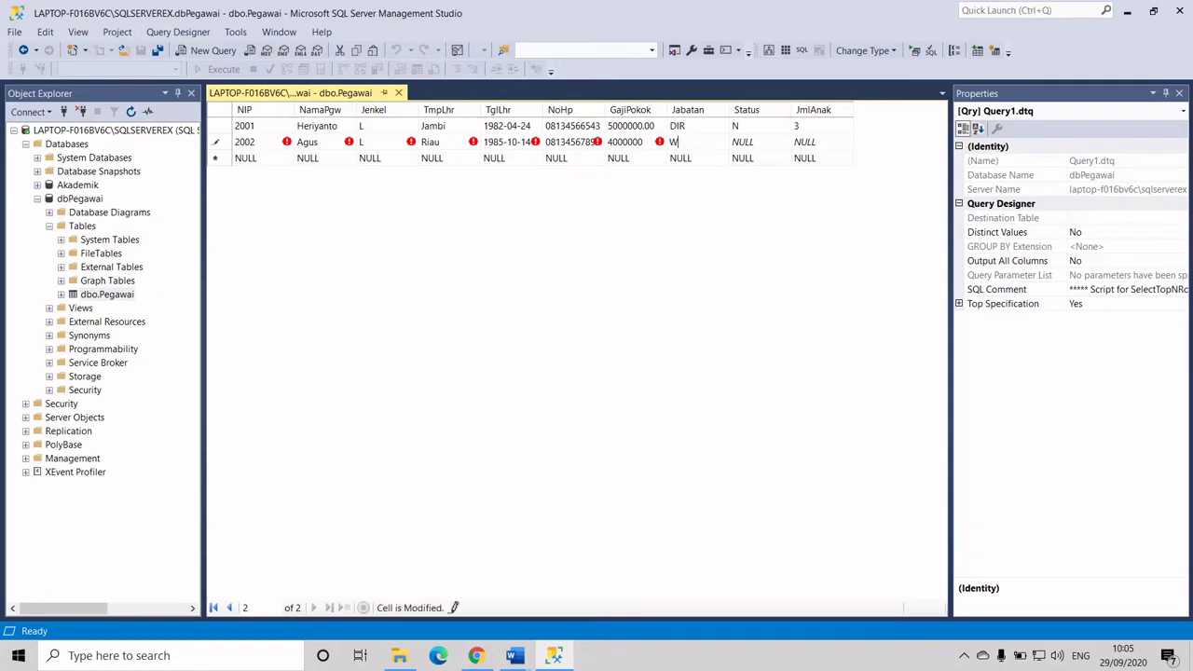
{"action": "type", "text": "ADR"}
{"action": "key", "text": "Tab"}
{"action": "type", "text": "N"}
{"action": "key", "text": "Tab"}
{"action": "type", "text": "2"}
{"action": "key", "text": "Tab"}
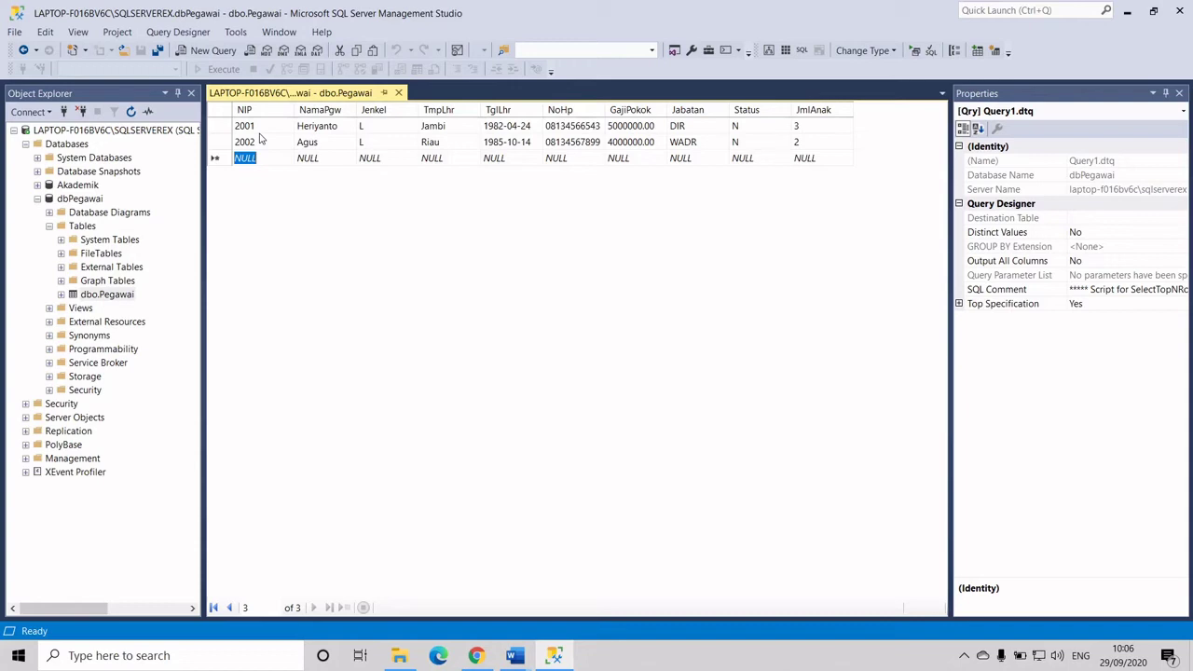
Start a new row with NIP 2003, the employee's name and gender P
{"action": "type", "text": "2003"}
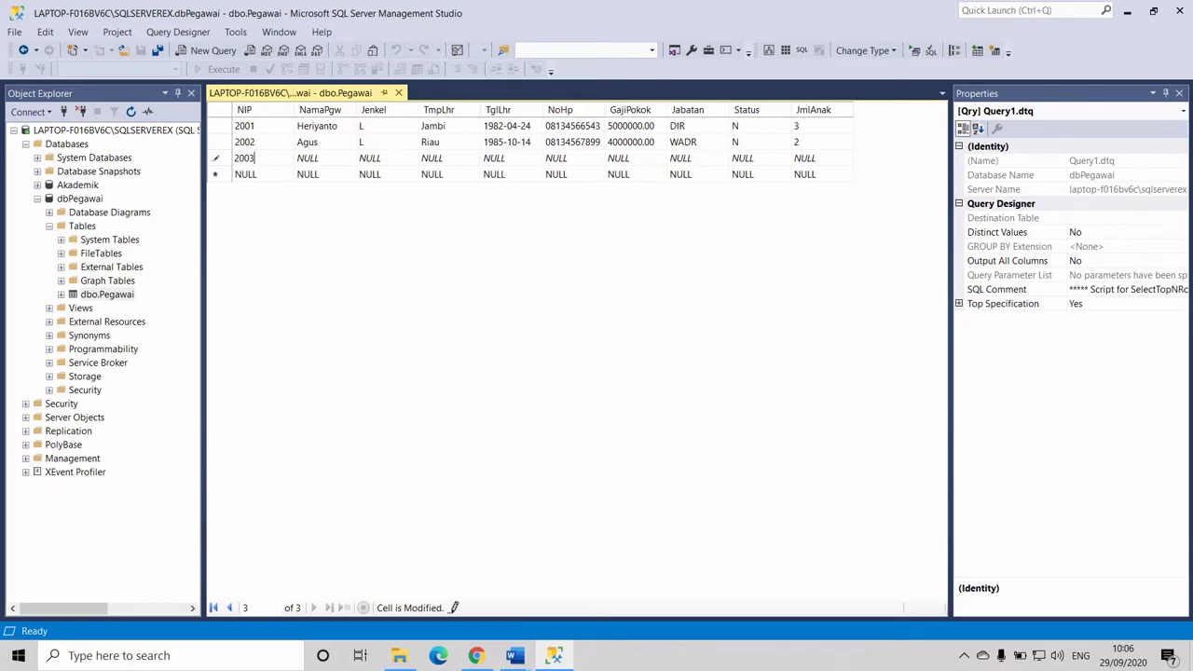
{"action": "key", "text": "Tab"}
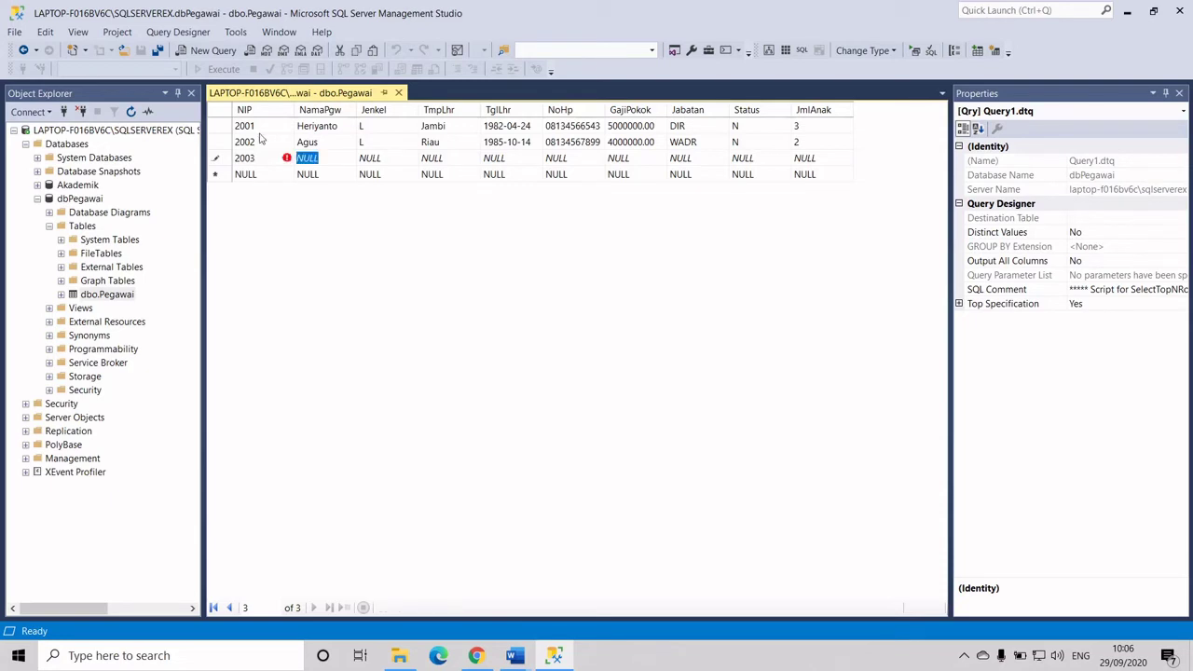
{"action": "type", "text": "Su"}
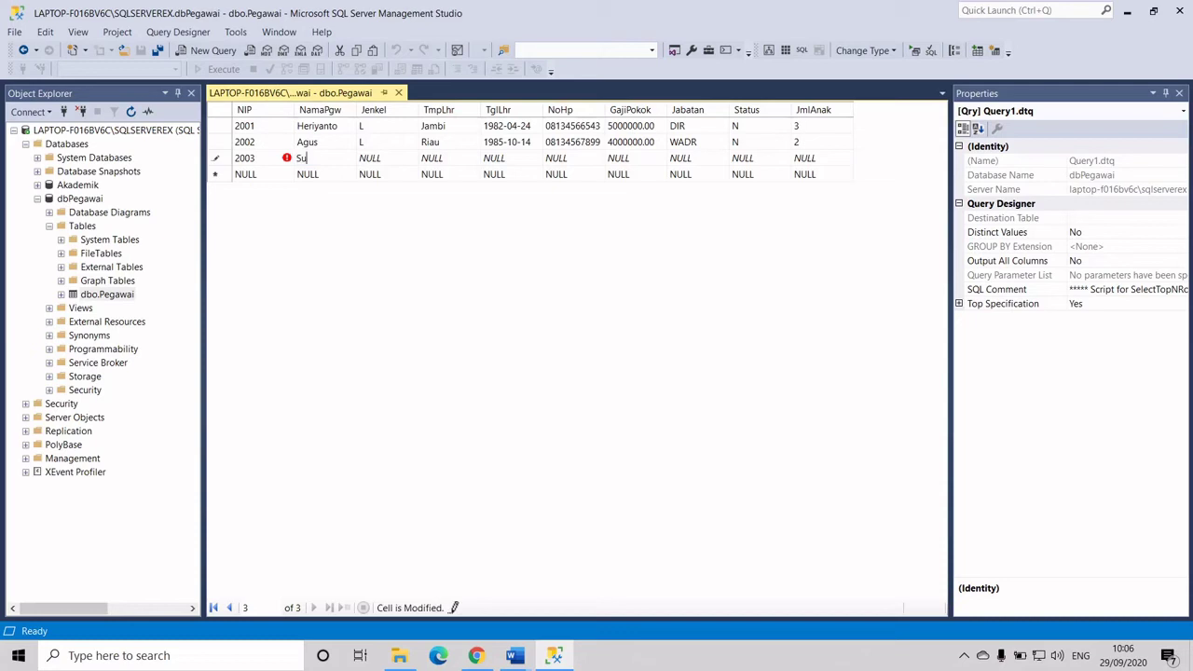
{"action": "type", "text": "syanti"}
{"action": "key", "text": "Tab"}
{"action": "type", "text": "P"}
{"action": "key", "text": "Tab"}
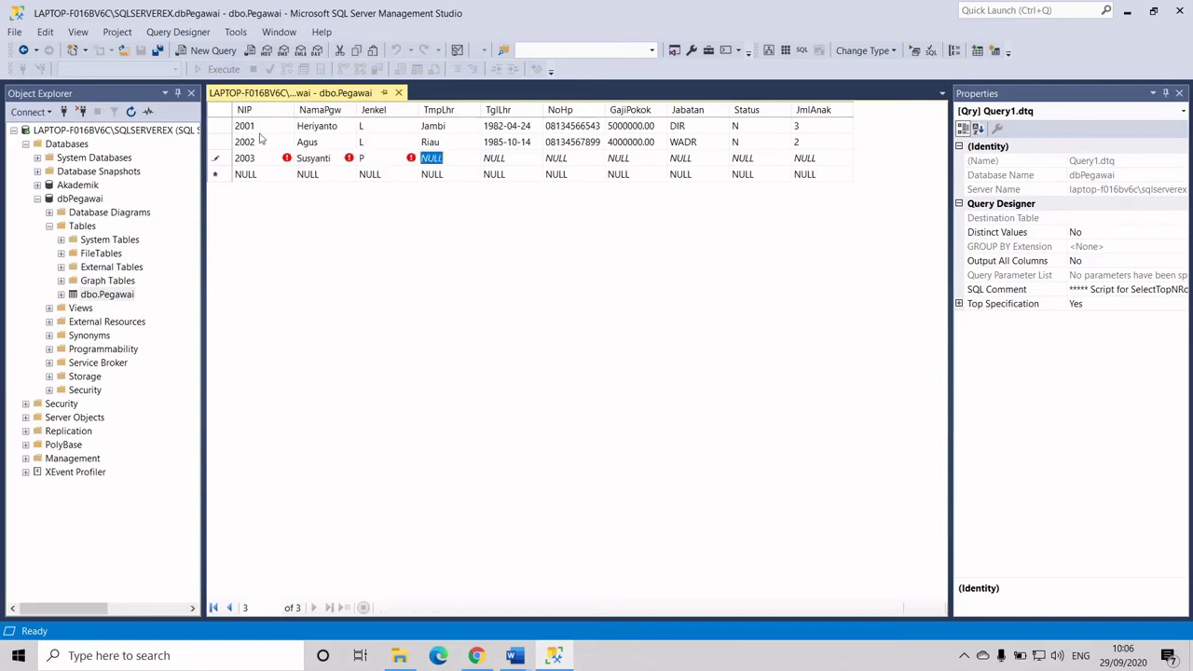
{"action": "type", "text": "Bungo"}
{"action": "key", "text": "Tab"}
{"action": "type", "text": "1"}
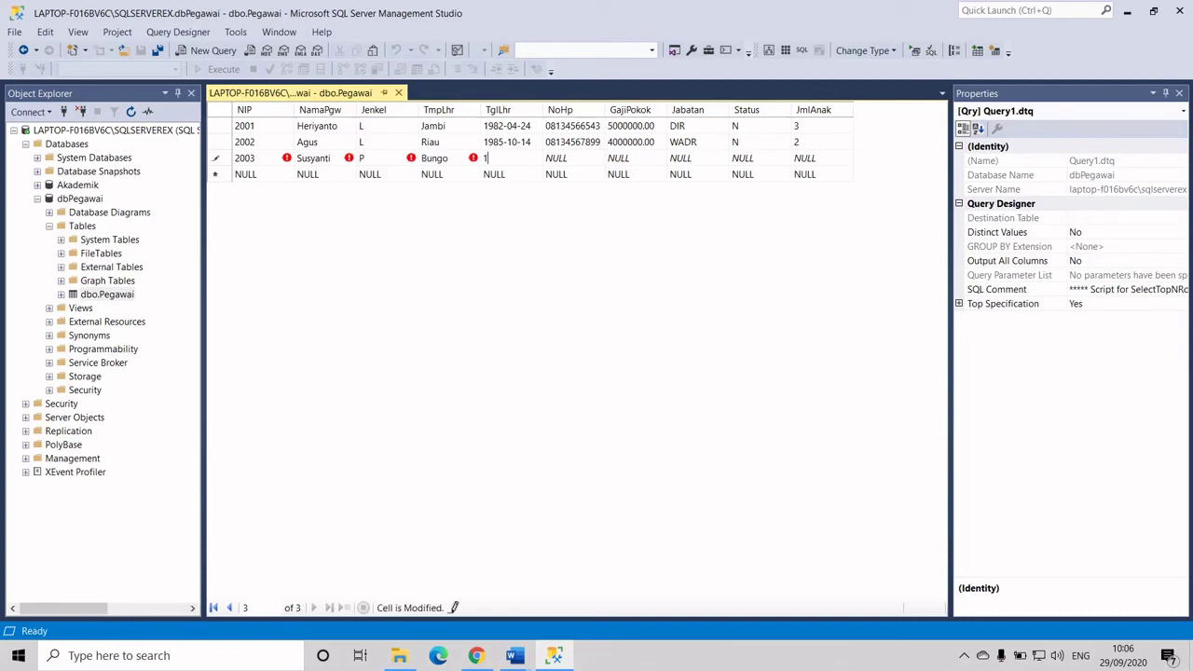
{"action": "type", "text": "989-02-17"}
{"action": "key", "text": "Tab"}
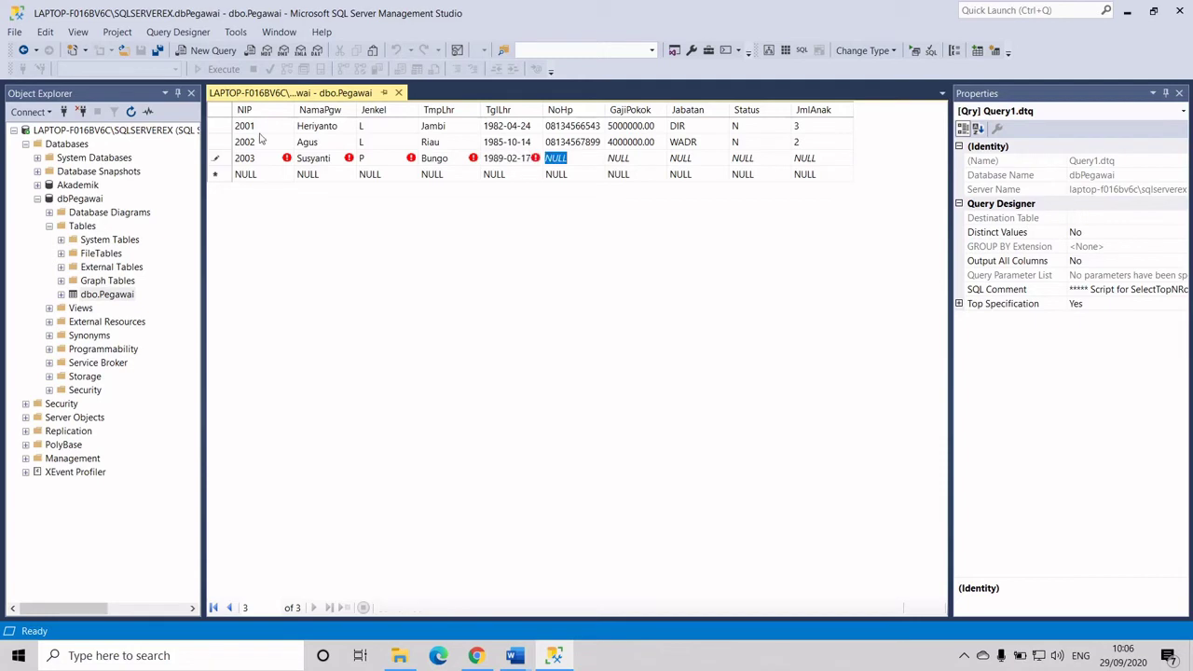
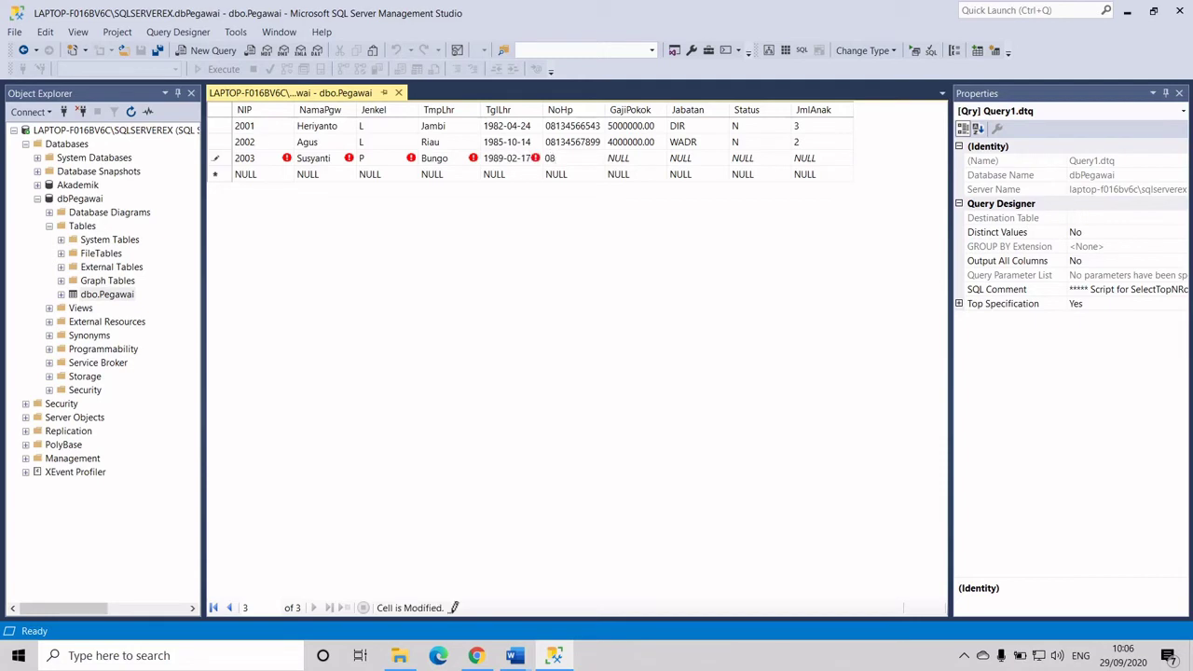
Select row 2003's phone number to check its value
{"action": "left_click_drag", "start_coordinate": [548, 161], "coordinate": [544, 160]}
{"action": "double_click", "coordinate": [573, 158]}
{"action": "left_click", "coordinate": [551, 159]}
{"action": "double_click", "coordinate": [560, 158]}
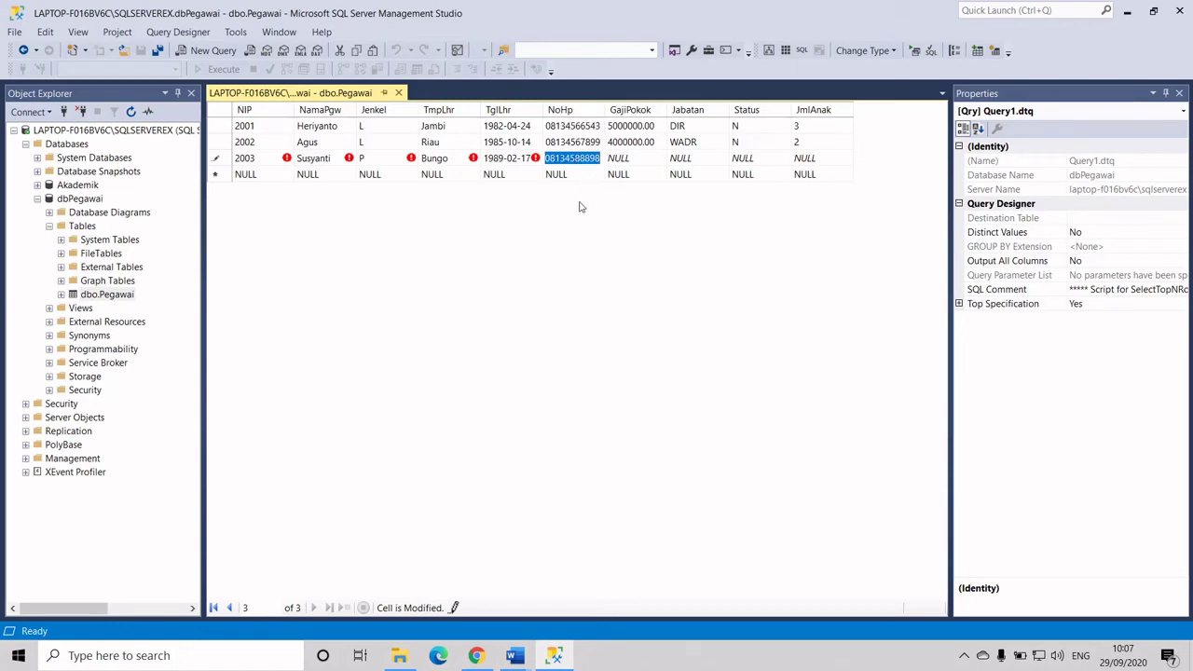
Enter salary 2500000, position SEK, status T and 0 children, then commit row 2003
{"action": "key", "text": "Tab"}
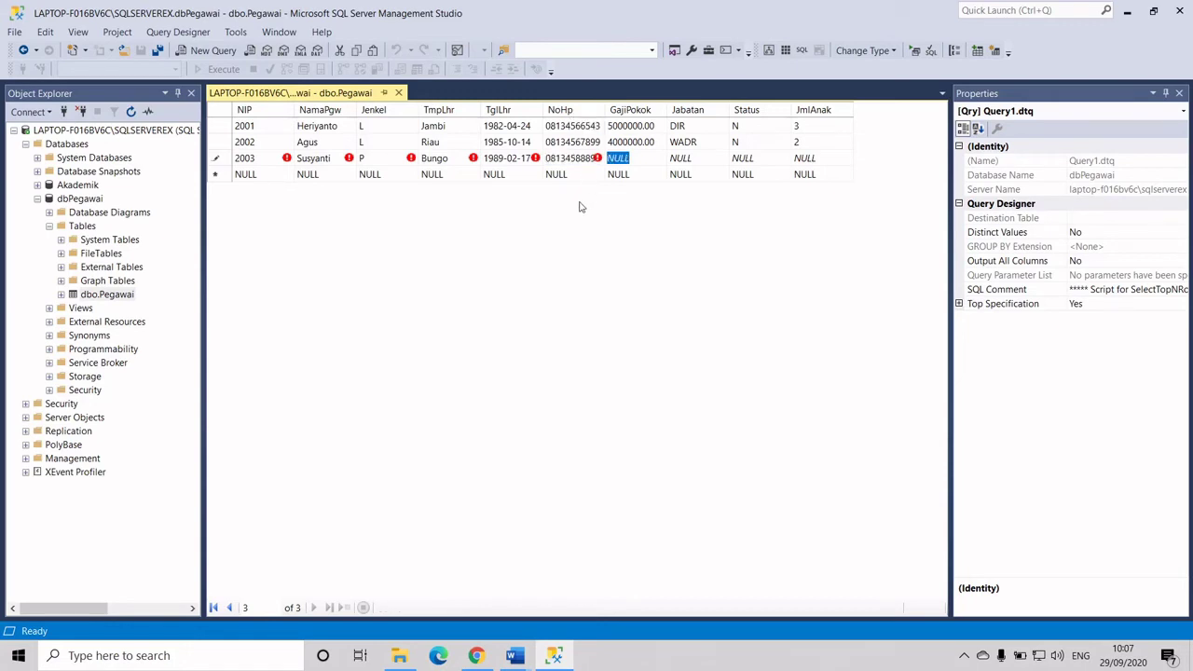
{"action": "type", "text": "25000"}
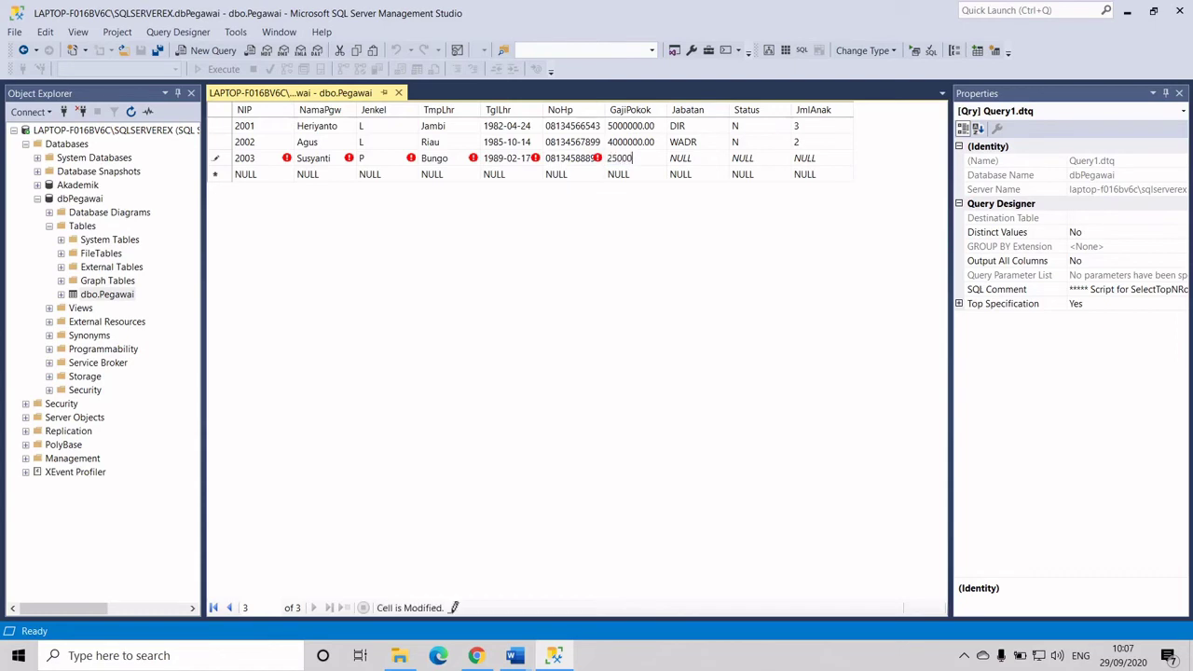
{"action": "type", "text": "00"}
{"action": "key", "text": "Tab"}
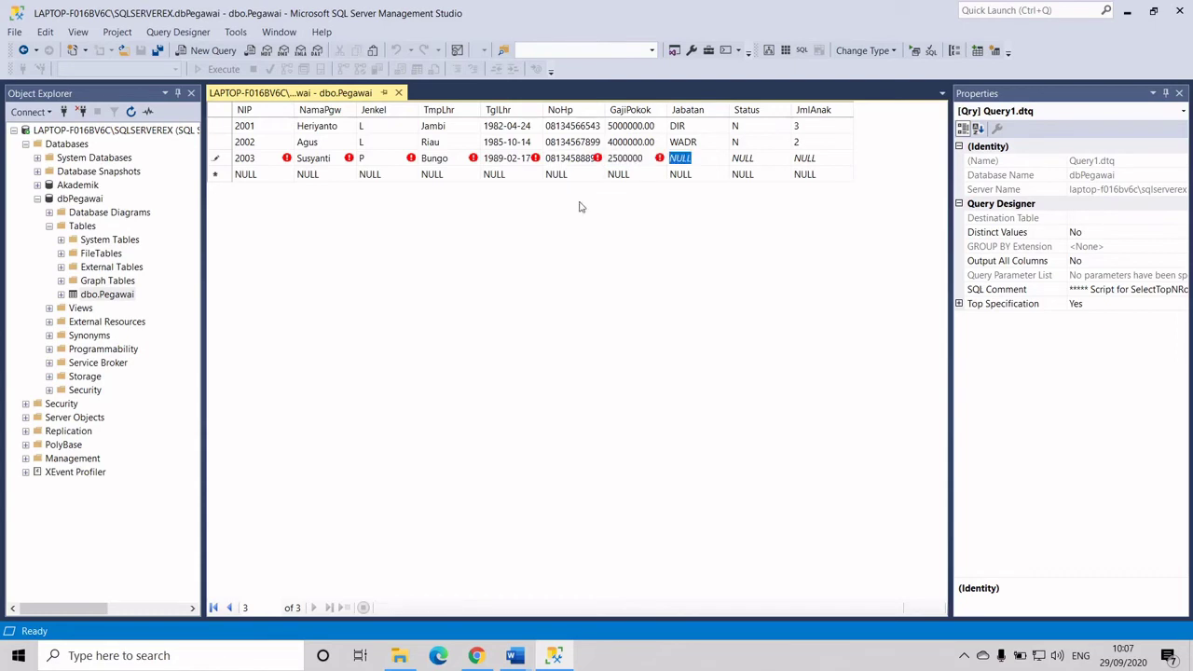
{"action": "type", "text": "SEK"}
{"action": "key", "text": "Tab"}
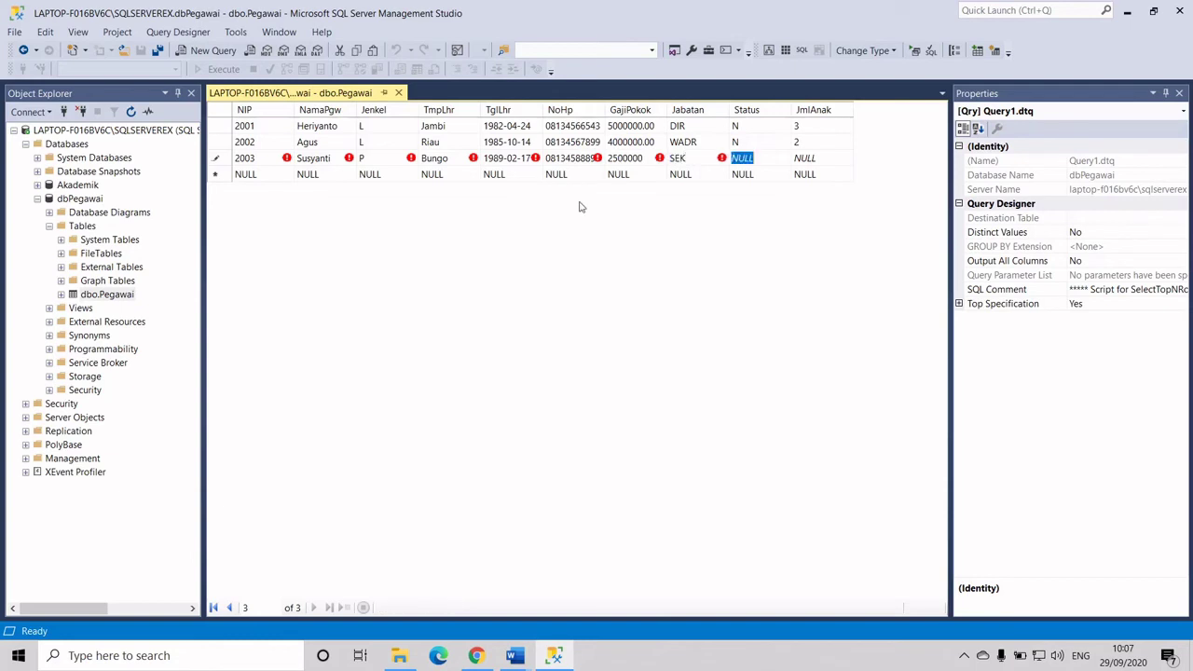
{"action": "type", "text": "T"}
{"action": "key", "text": "Tab"}
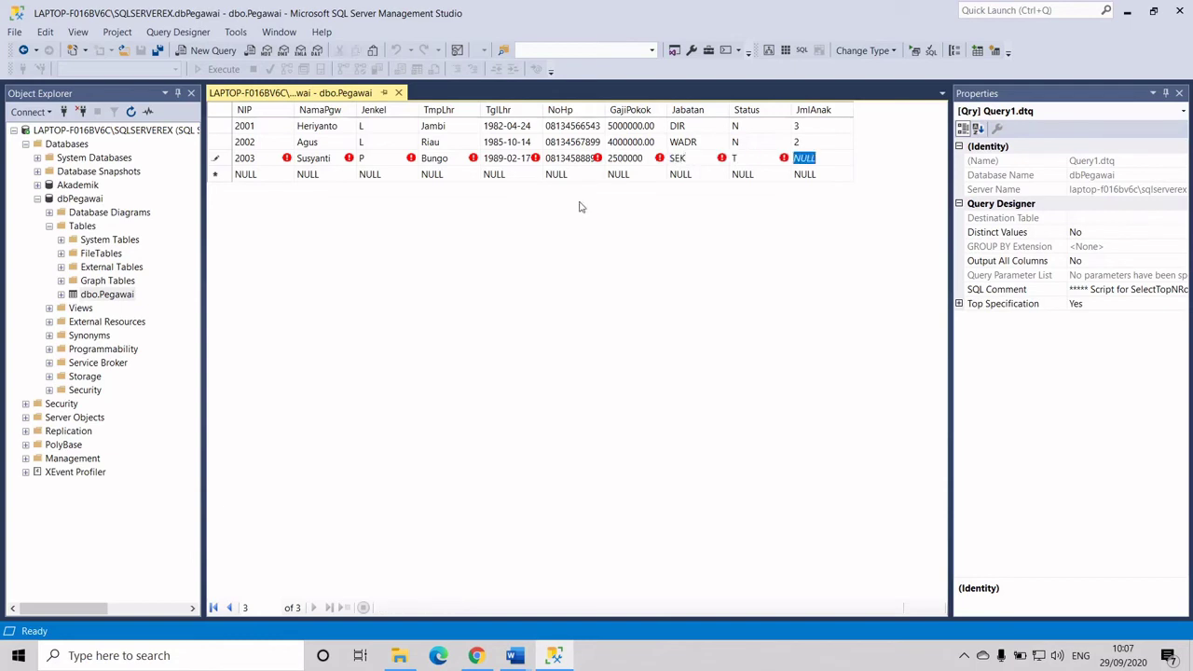
{"action": "type", "text": "0"}
{"action": "key", "text": "Tab"}
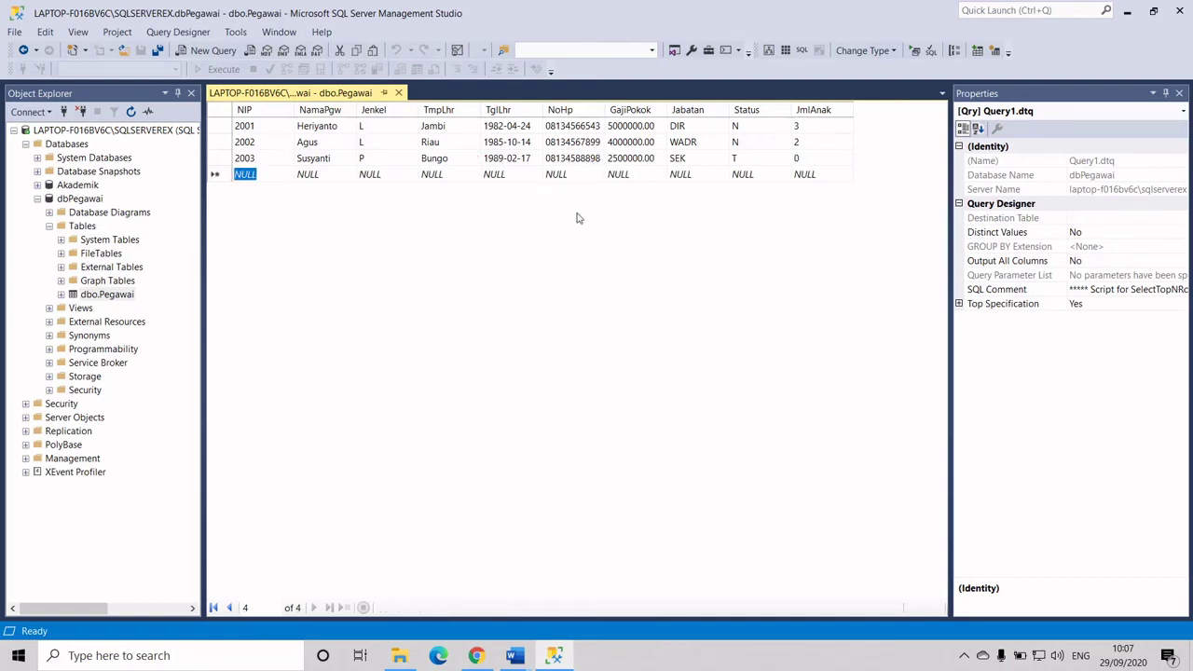
Change row 2002's birthplace from Riau to Pekan Baru and commit the edit
{"action": "left_click", "coordinate": [450, 141]}
{"action": "type", "text": "P"}
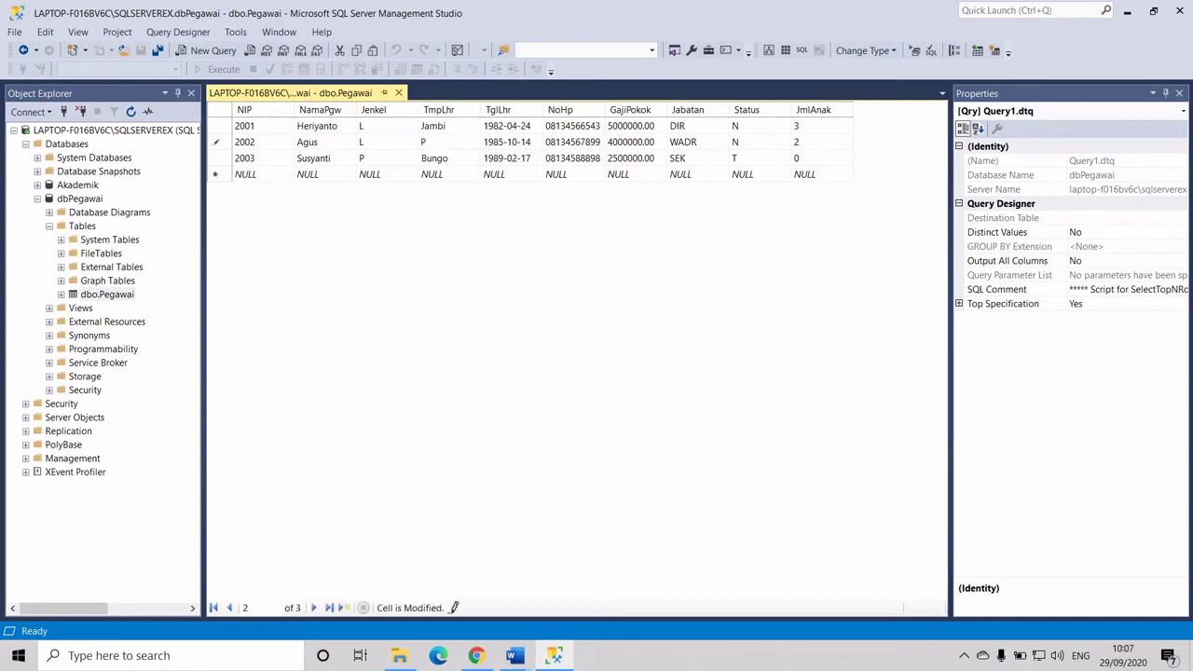
{"action": "type", "text": "ekan Baru"}
{"action": "key", "text": "Tab"}
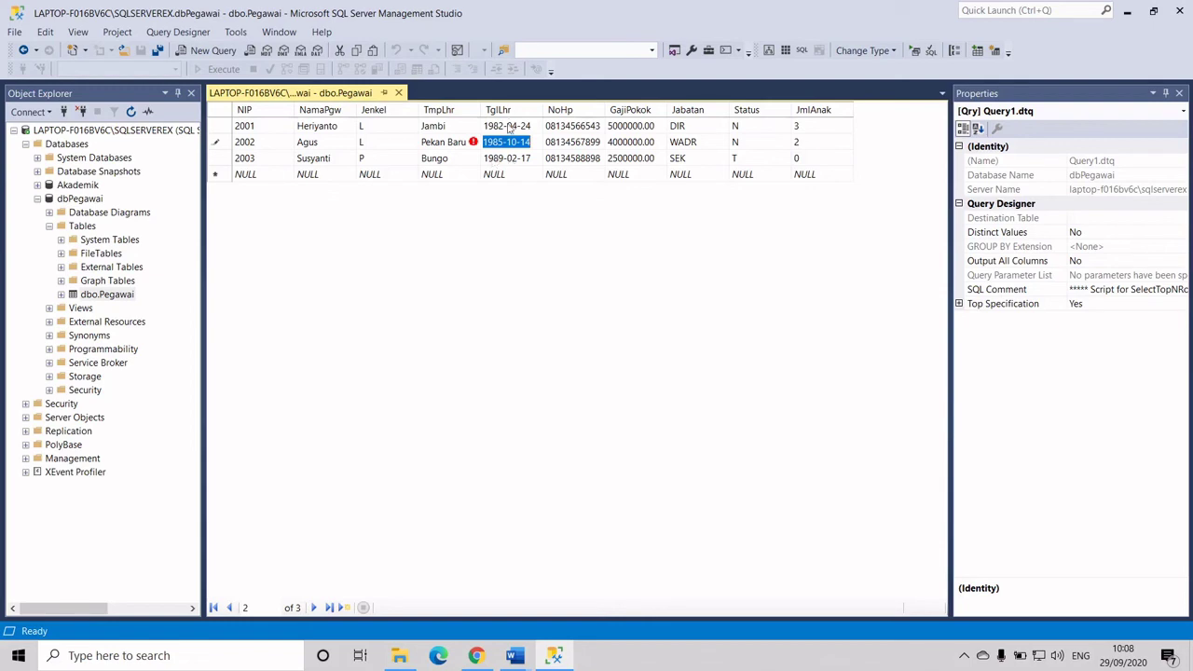
{"action": "left_click", "coordinate": [494, 128]}
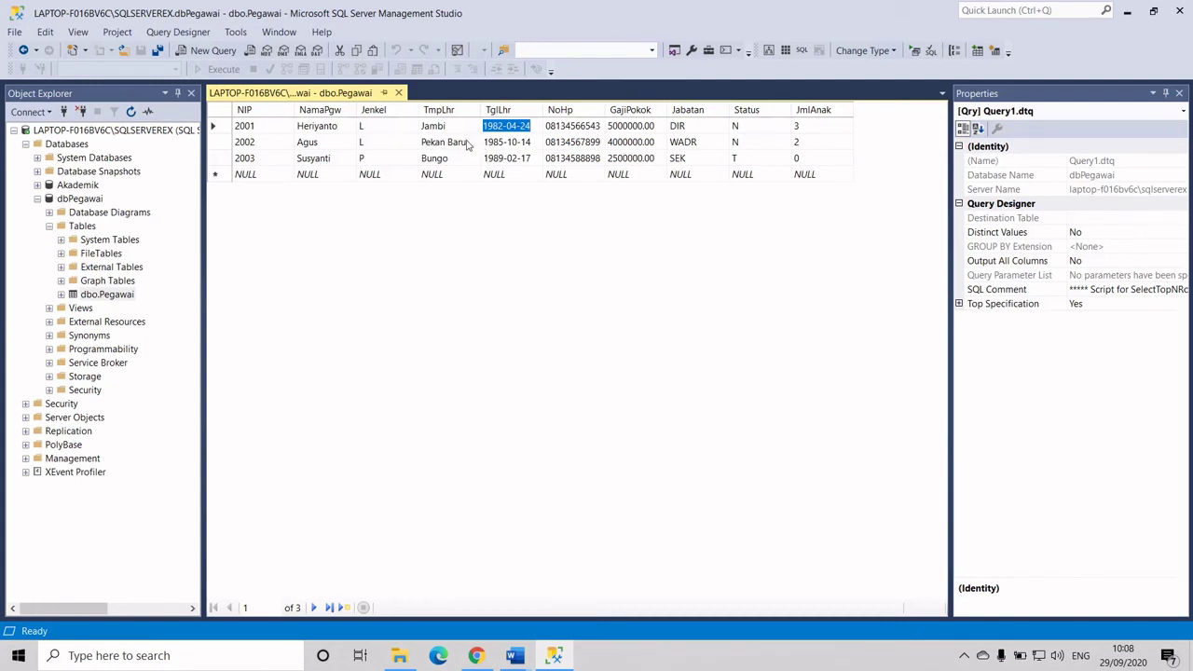
Change row 2003's Jabatan to SEKRE and attempt to save, triggering a truncation error
{"action": "left_click", "coordinate": [702, 159]}
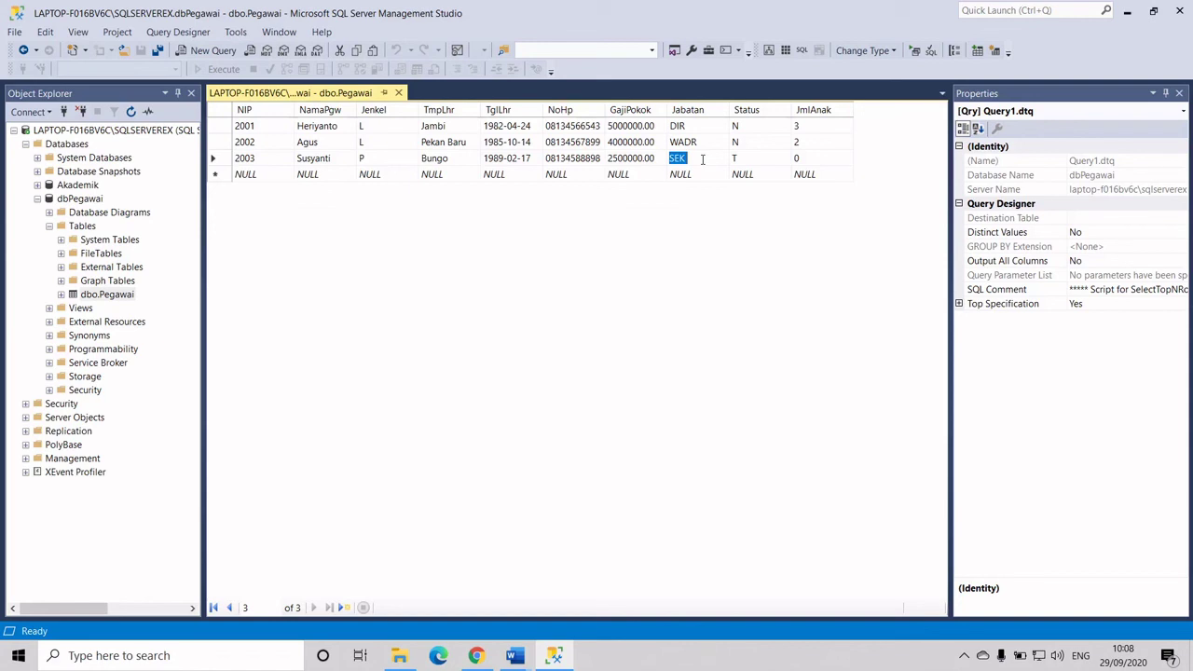
{"action": "type", "text": "SEK"}
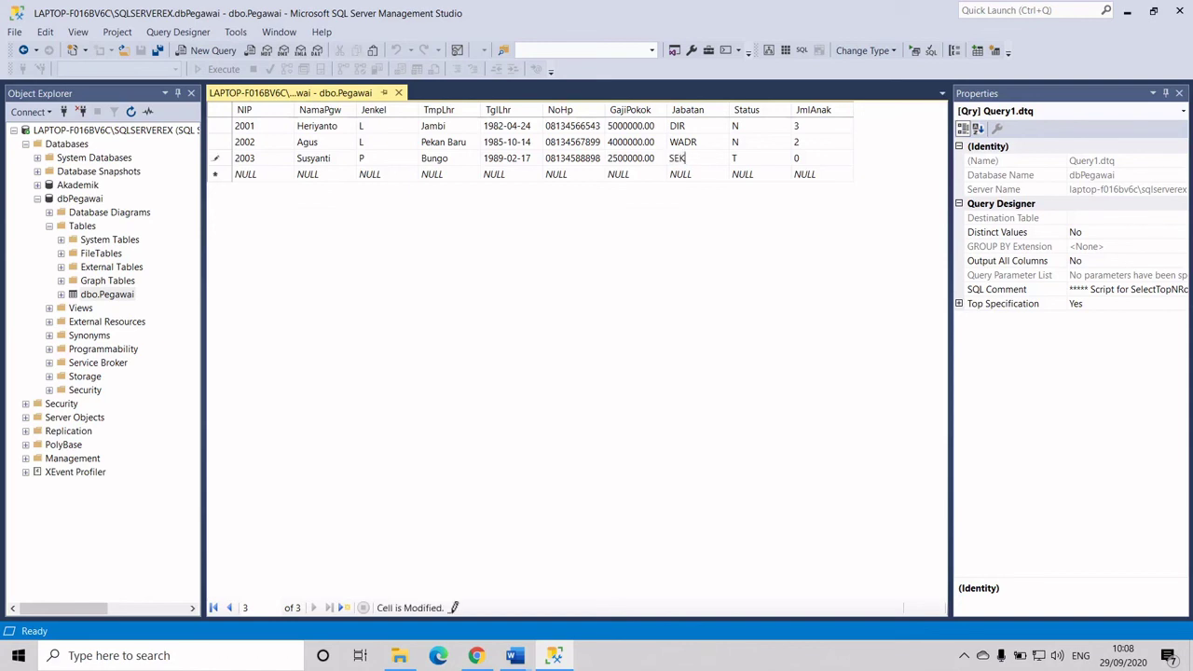
{"action": "type", "text": "RE"}
{"action": "key", "text": "Tab"}
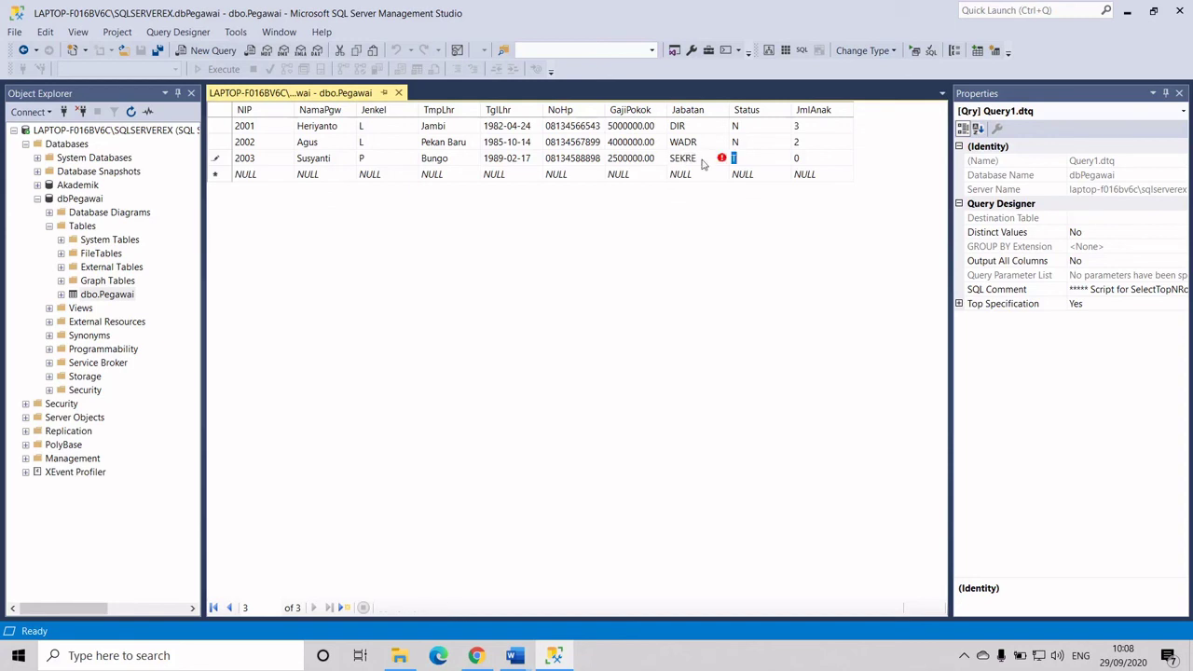
{"action": "key", "text": "Tab"}
{"action": "key", "text": "Tab"}
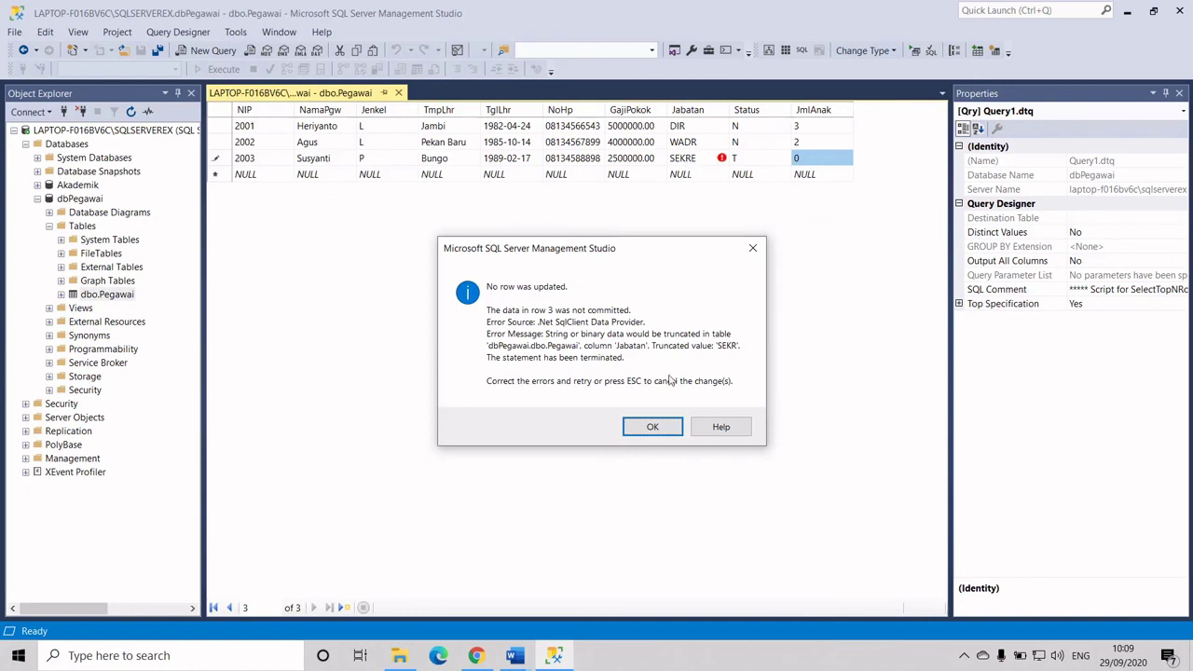
Dismiss the truncation error, shorten row 2003's Jabatan from SEKRE to SEKR, and commit the row
{"action": "left_click", "coordinate": [653, 427]}
{"action": "left_click", "coordinate": [706, 159]}
{"action": "left_click", "coordinate": [706, 159]}
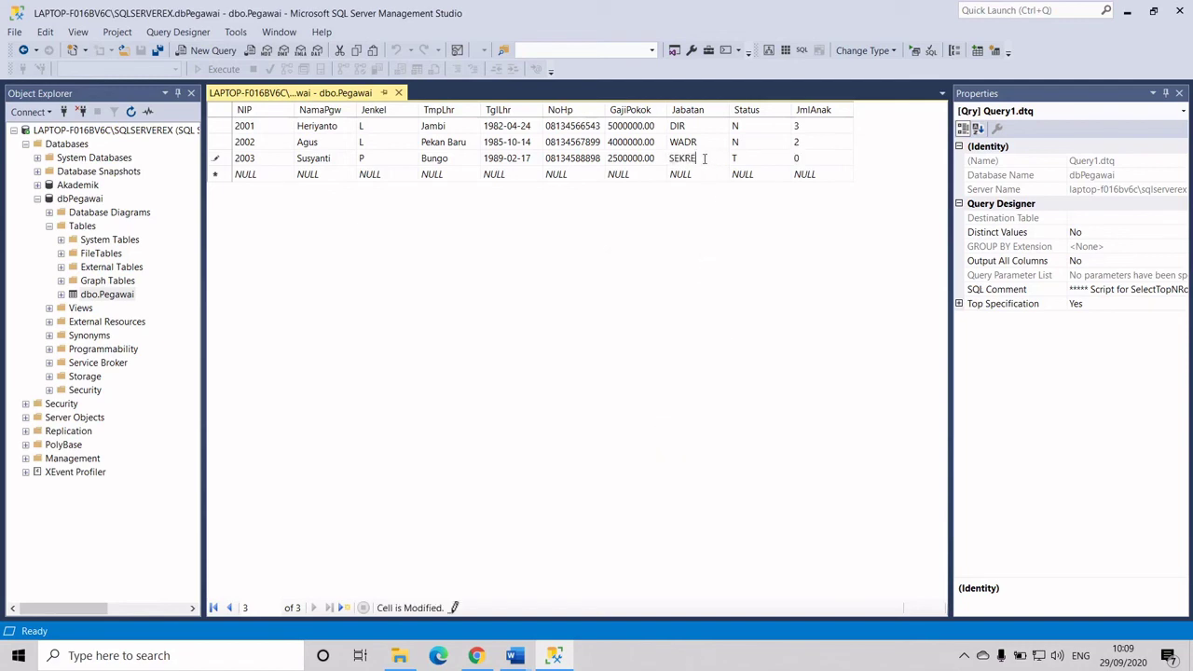
{"action": "key", "text": "BackSpace"}
{"action": "key", "text": "Tab"}
{"action": "key", "text": "Tab"}
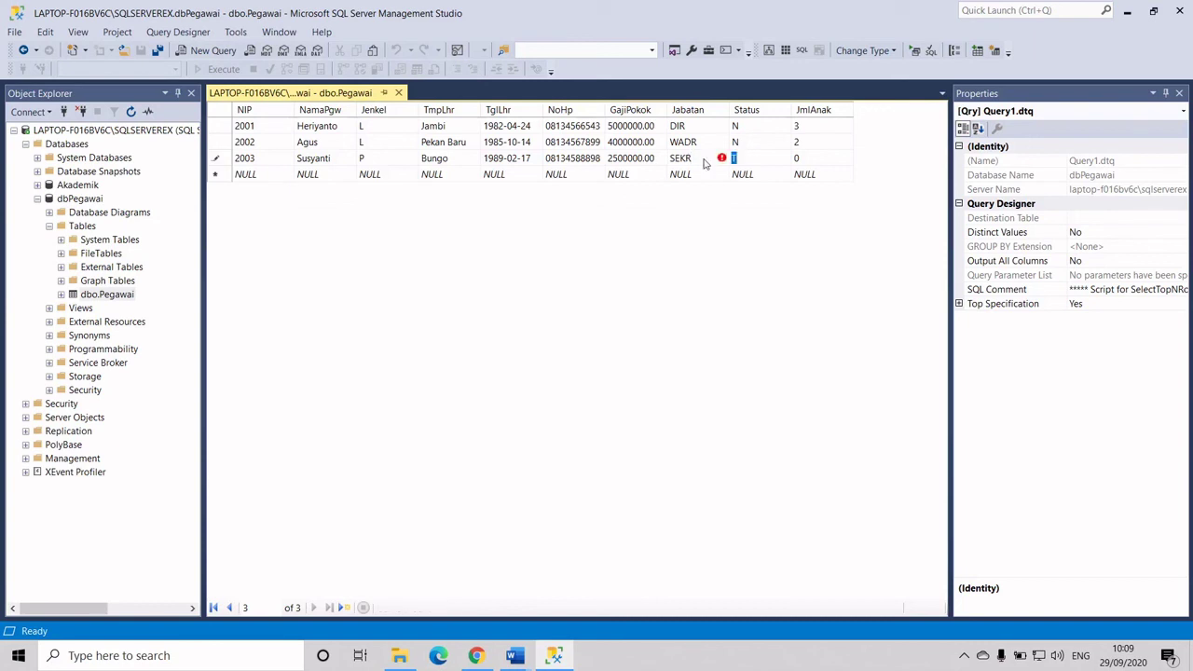
{"action": "key", "text": "Tab"}
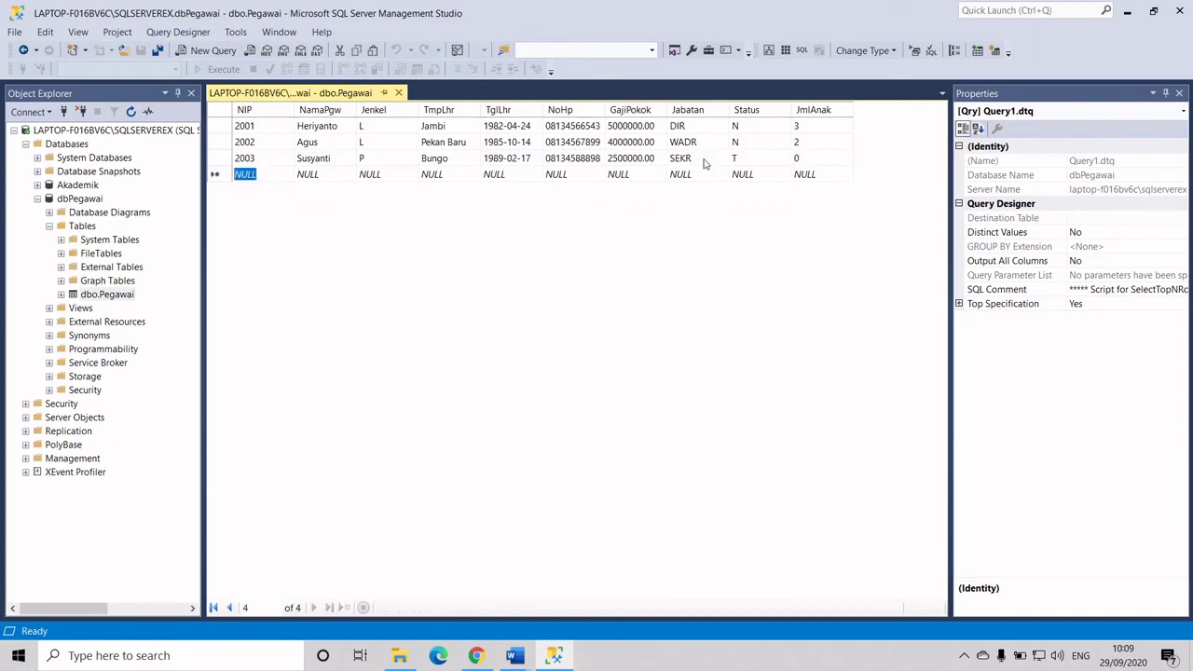